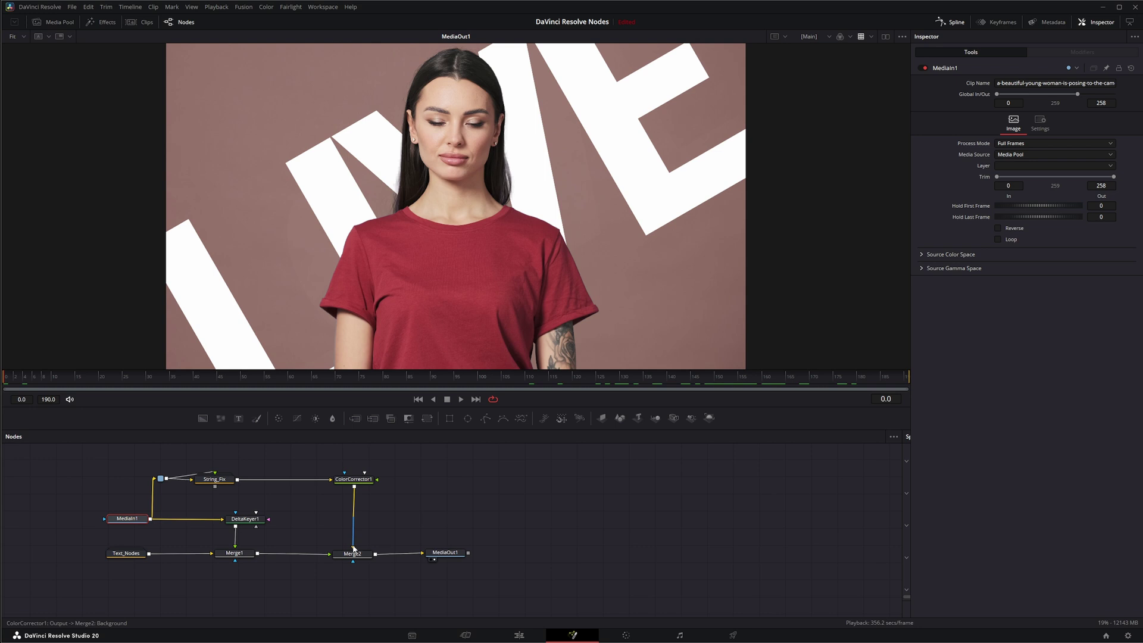
Step: Clear the node selection and load DeltaKeyer1's keyed woman into the viewer
drag(77, 469, 506, 613)
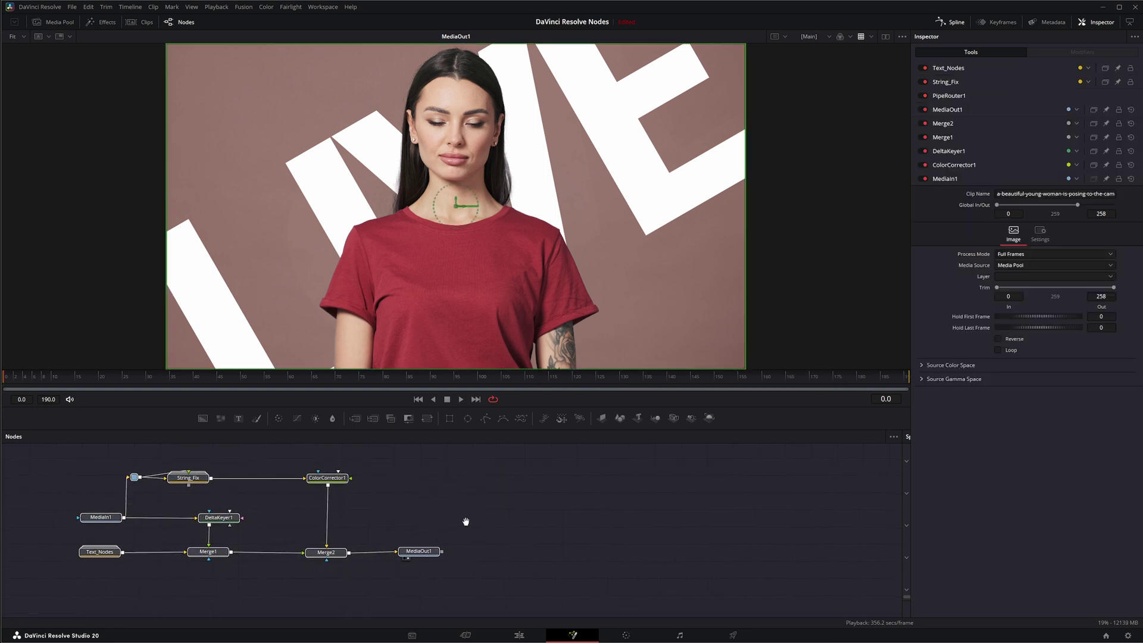
click(405, 493)
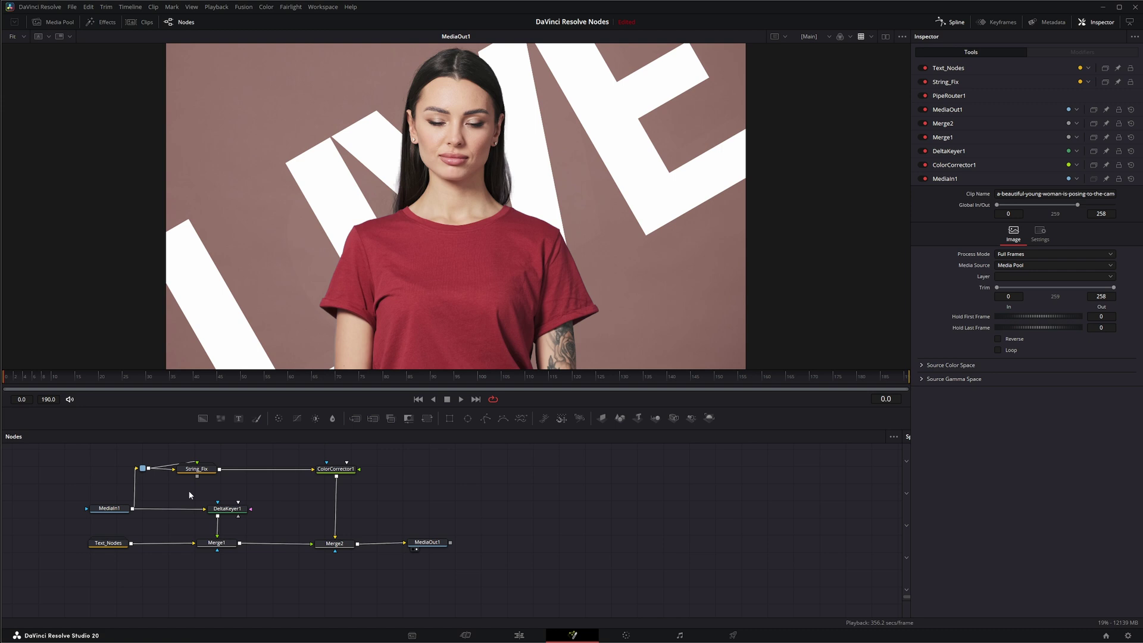
click(213, 514)
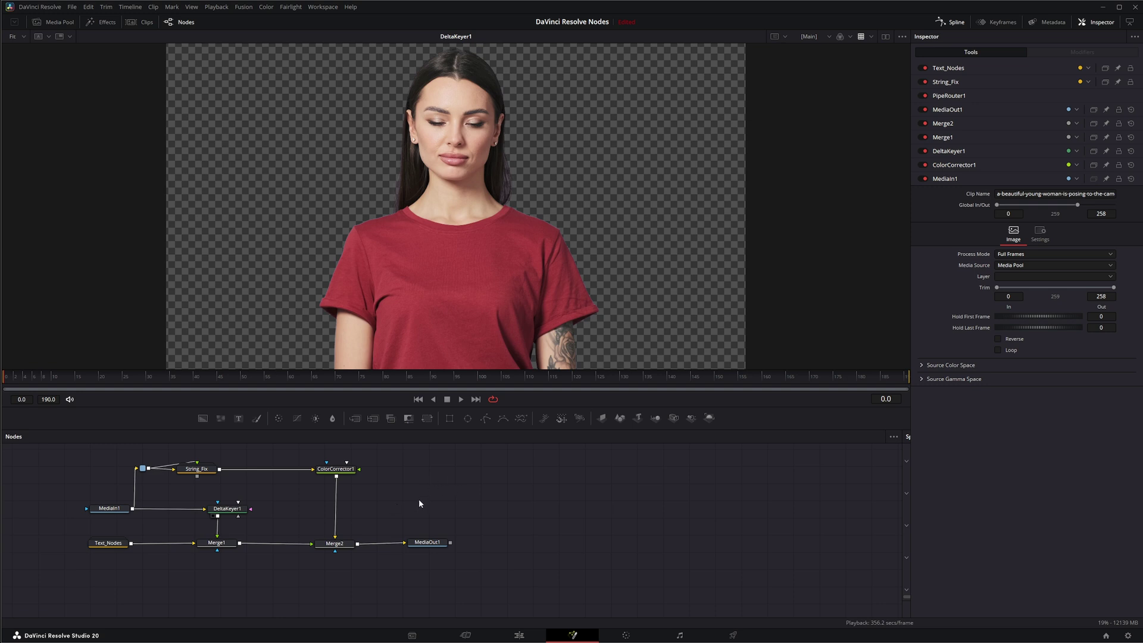
Step: Add a Channel Booleans node from the 'chann' search and wire DeltaKeyer1's output into it
key(shift+space)
text(chann)
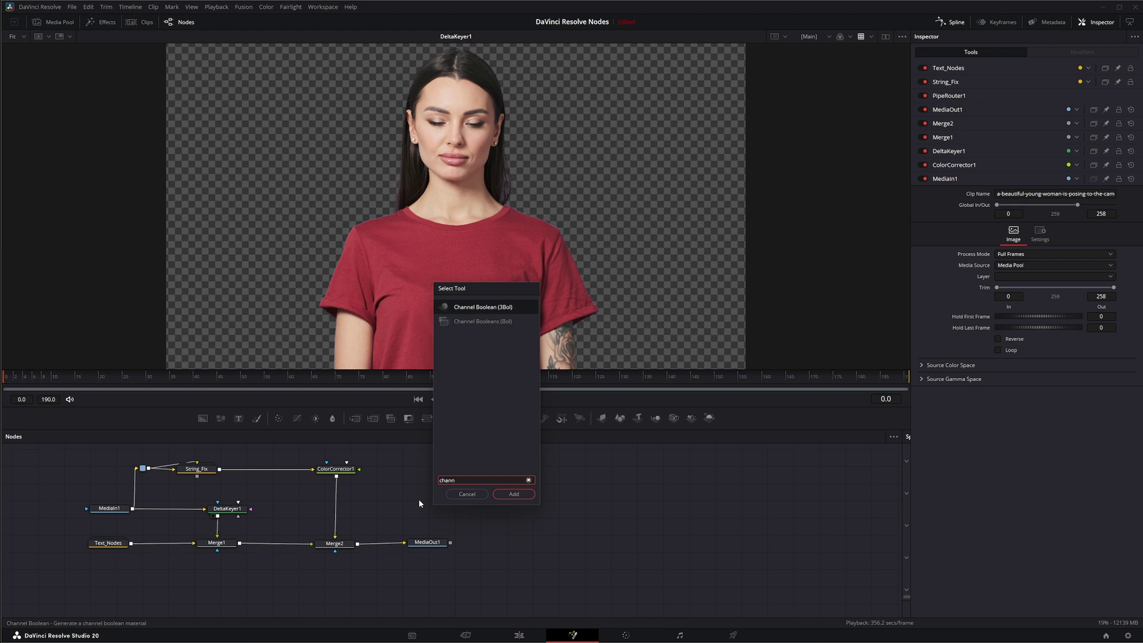
click(469, 320)
click(513, 494)
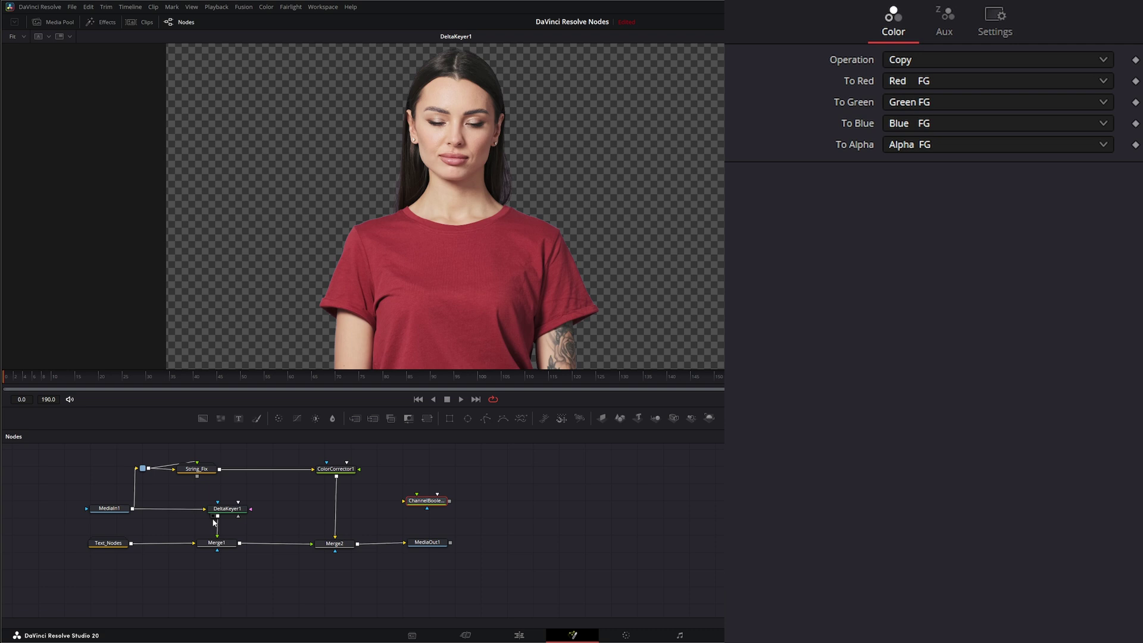
drag(217, 515, 429, 506)
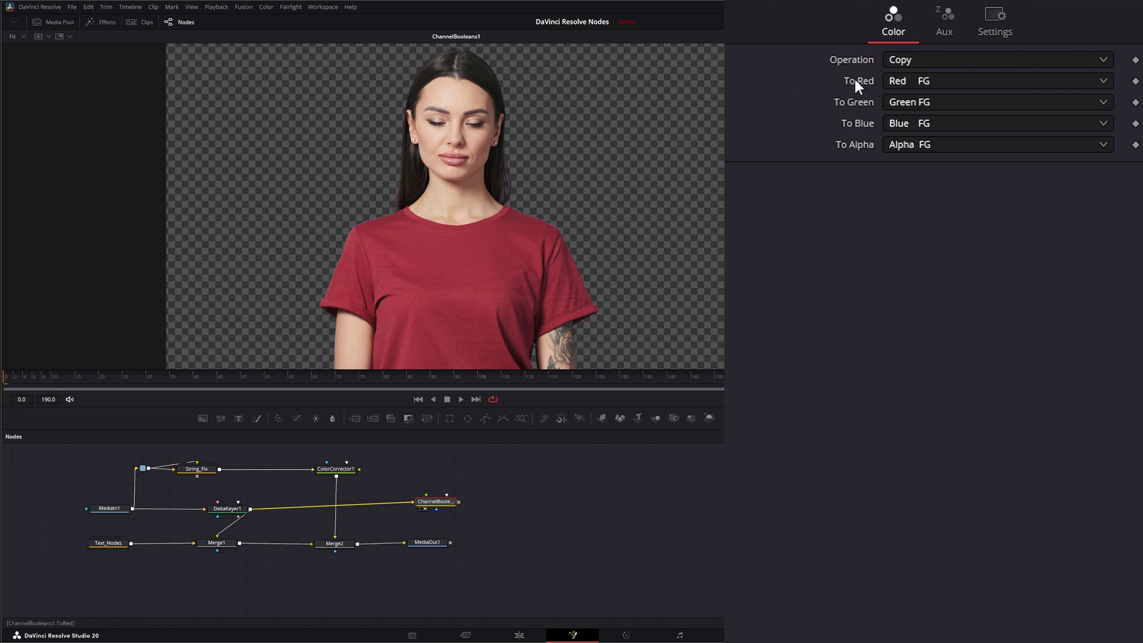
Step: Set Channel Booleans' red, green and blue sources to Background Red, Green and Blue
click(916, 80)
scroll(947, 286, down, 6)
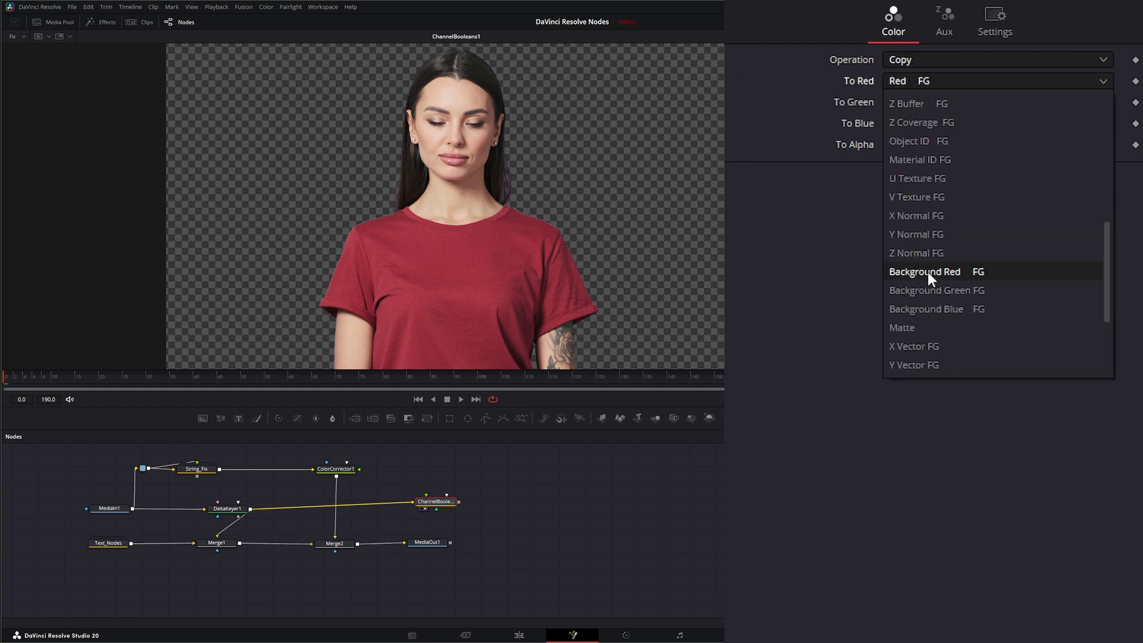
click(927, 271)
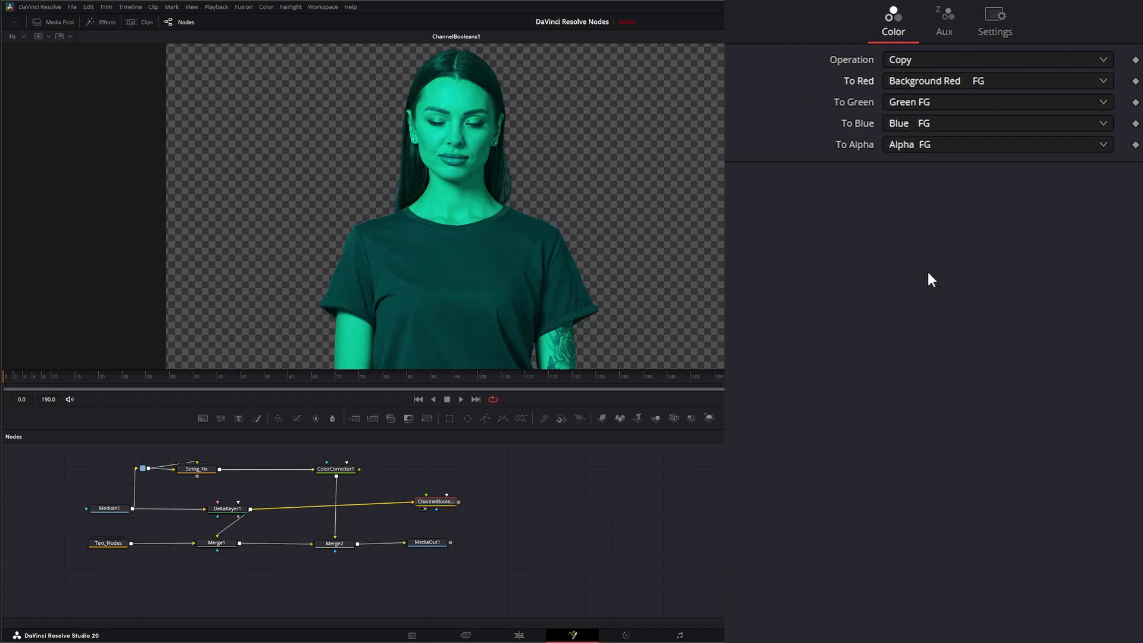
click(910, 100)
scroll(940, 344, down, 5)
click(934, 312)
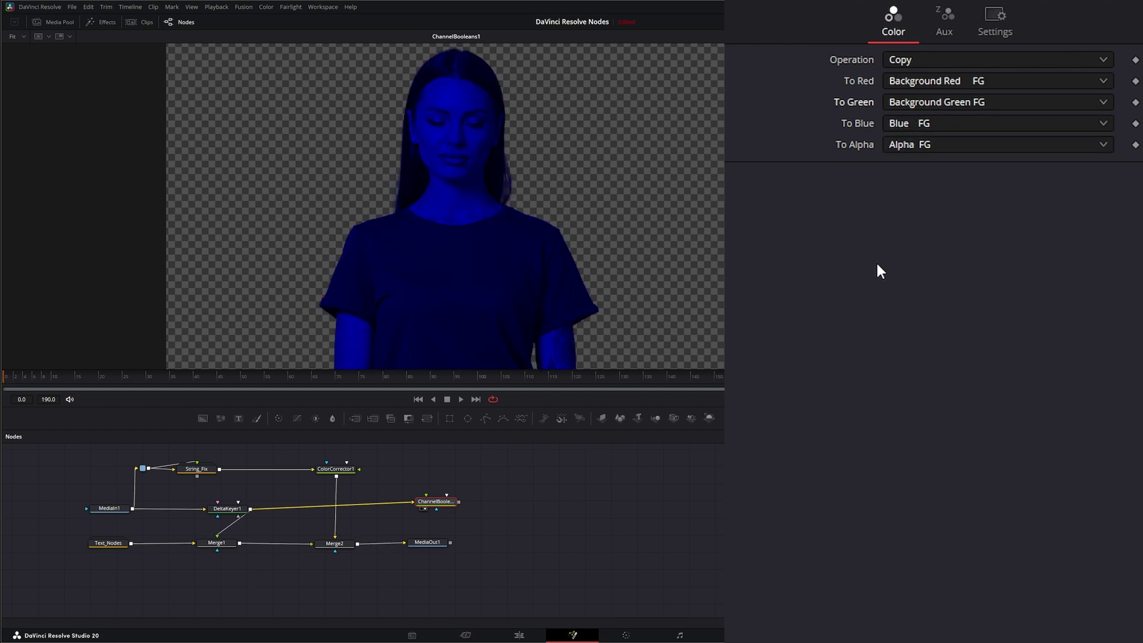
click(912, 122)
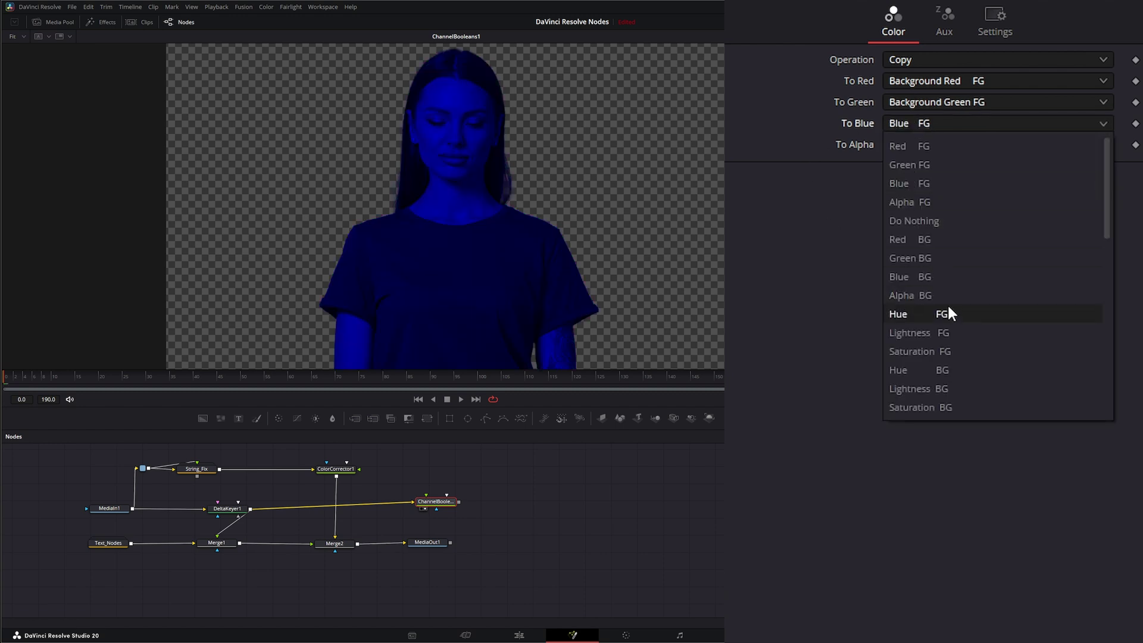
scroll(943, 316, down, 5)
click(939, 351)
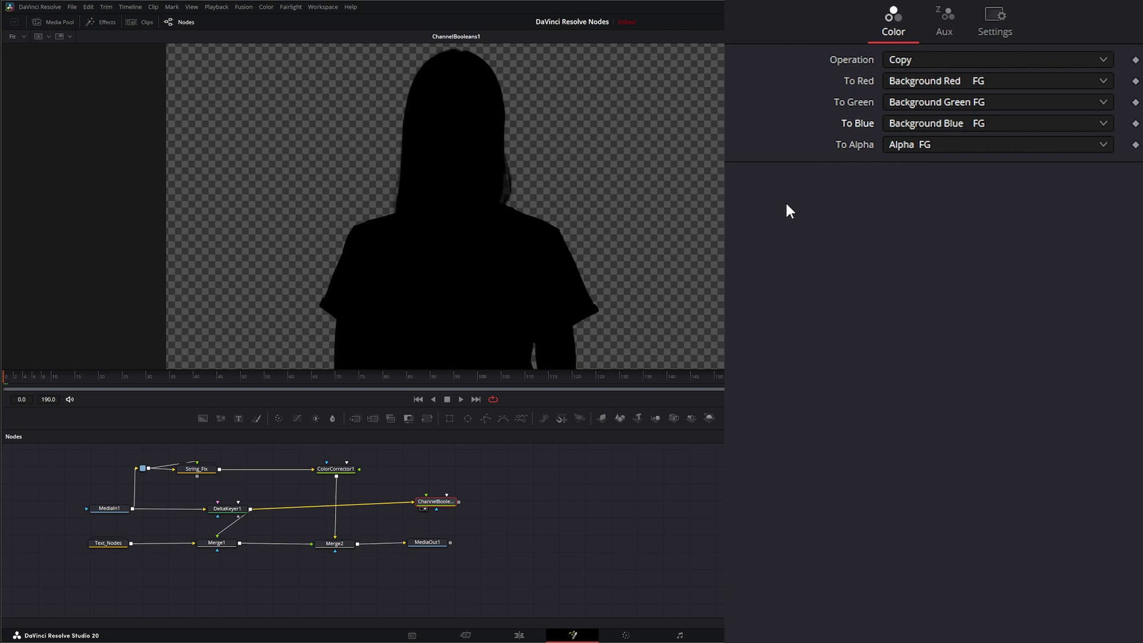
Step: Set the alpha source to Alpha BG, check the alpha channel, and reposition the node
click(905, 143)
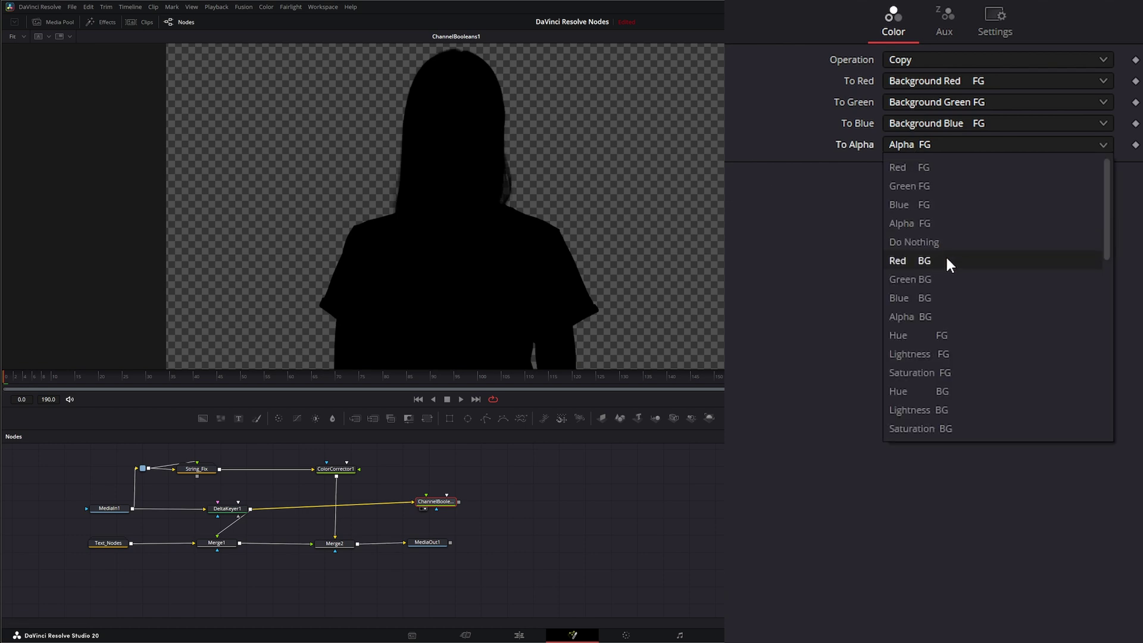
click(930, 315)
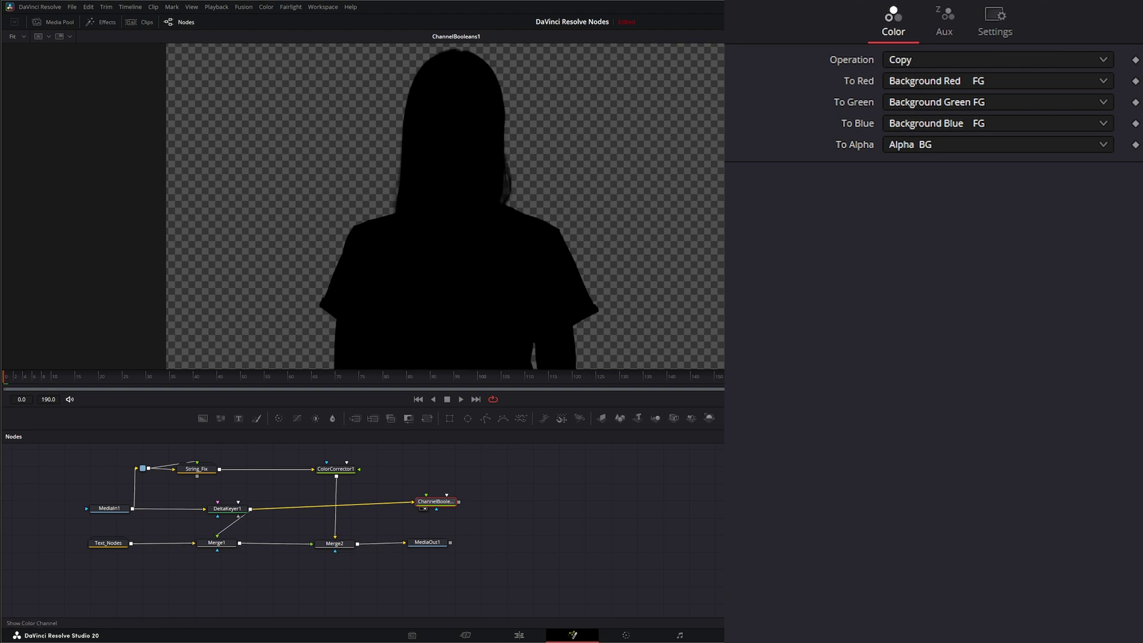
key(a)
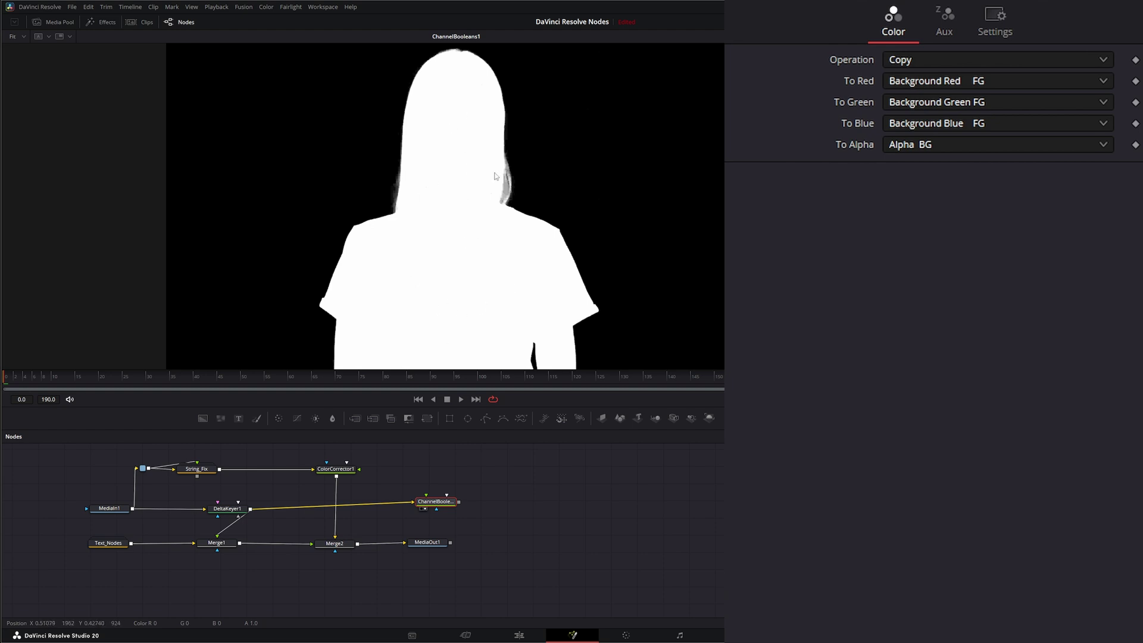
key(a)
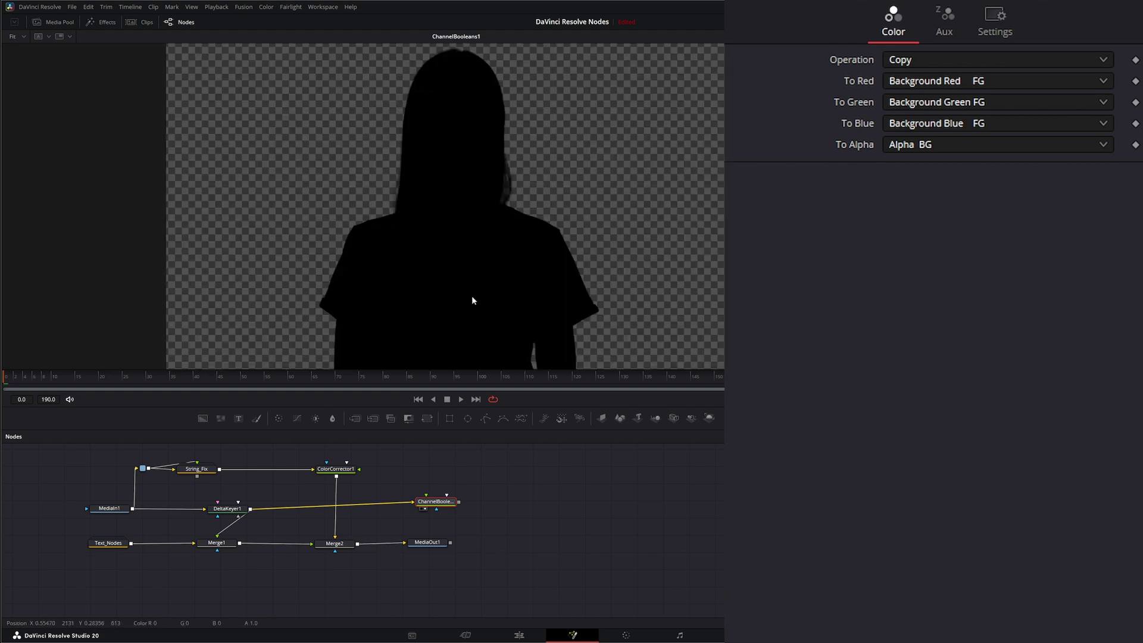
mouse_move(440, 505)
mouse_down()
mouse_move(438, 487)
mouse_move(433, 500)
mouse_up()
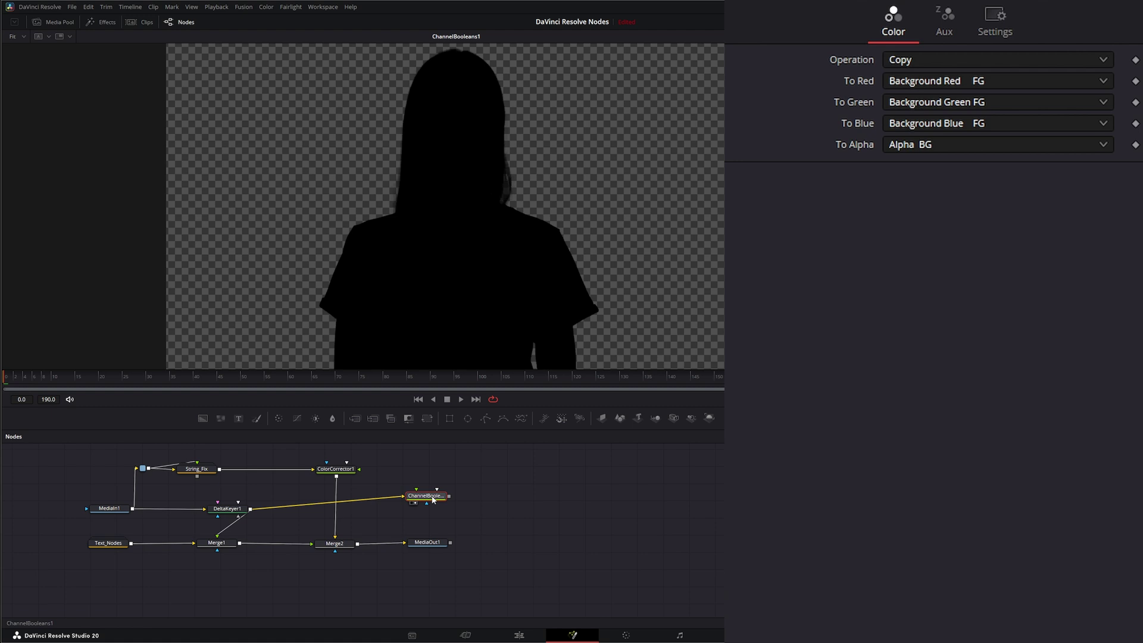
Step: Add an Invert Color node after ChannelBooleans1 via the 'invert' search and compare both outputs
key(shift+space)
text(invert)
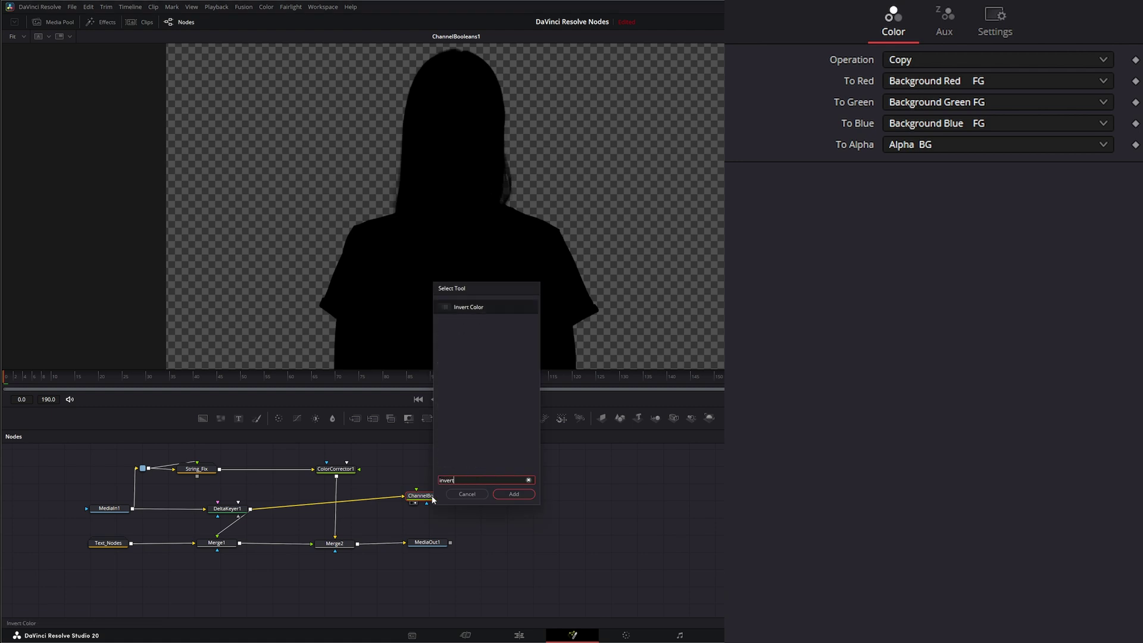
key(Return)
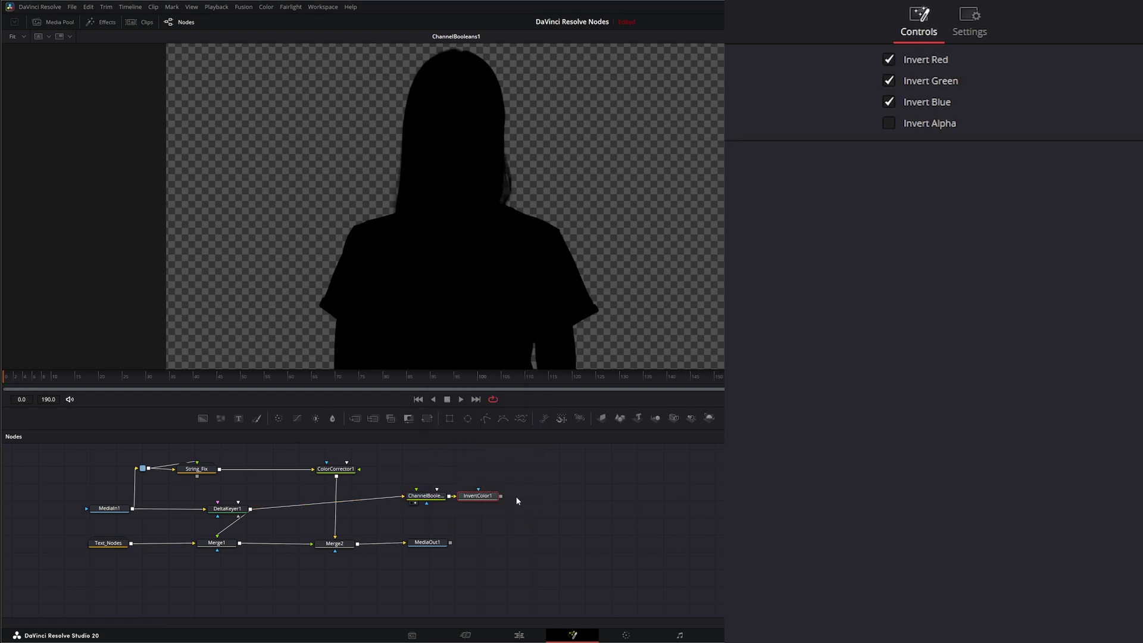
drag(484, 498, 499, 498)
key(1)
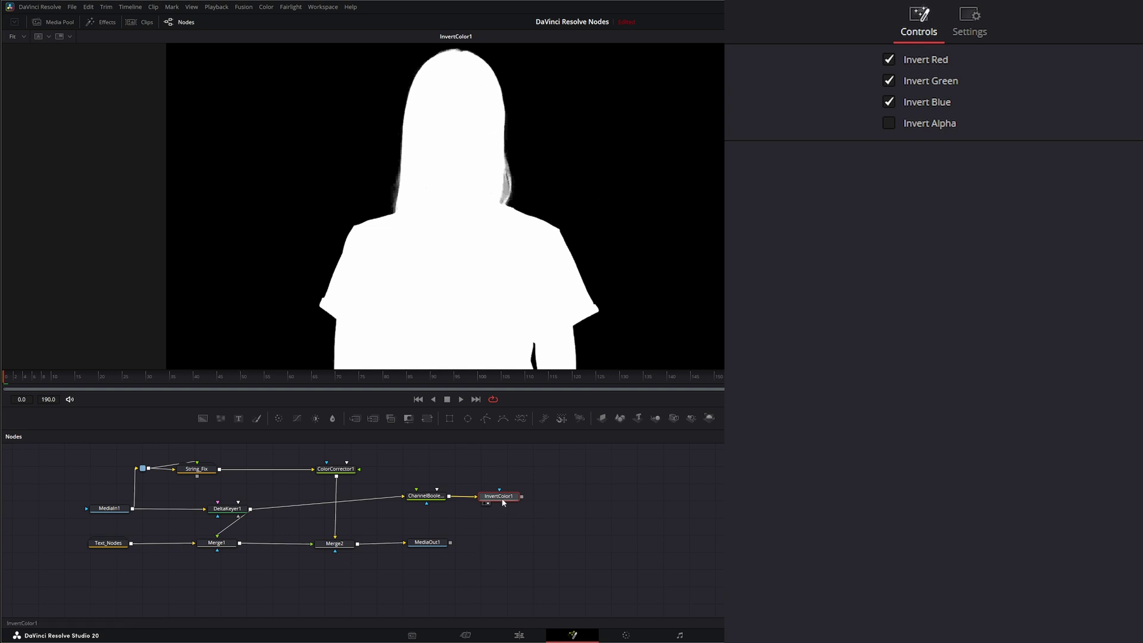
click(425, 495)
key(1)
key(1)
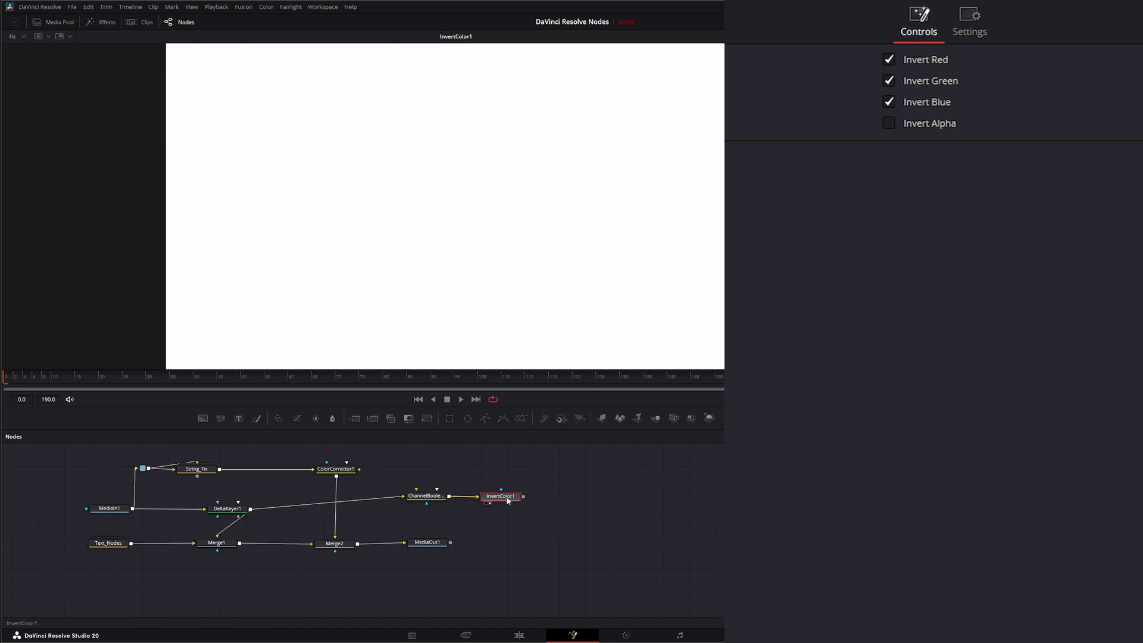
Step: Link ChannelBooleans1's output into InvertColor1 and check the result's alpha and colour views
drag(500, 496, 498, 495)
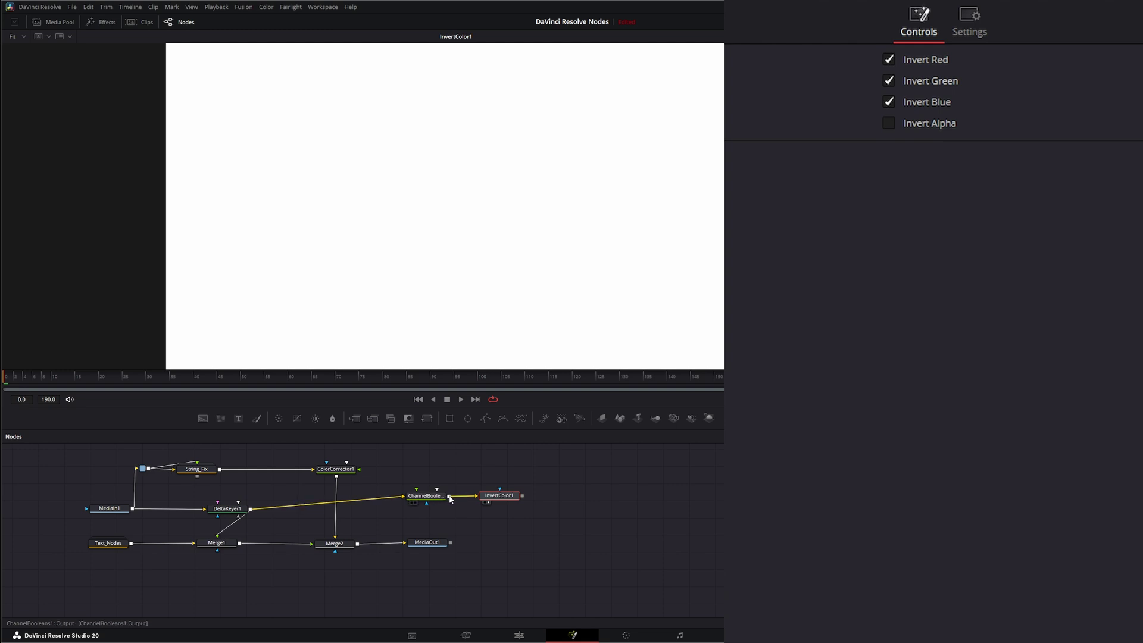
drag(449, 496, 497, 496)
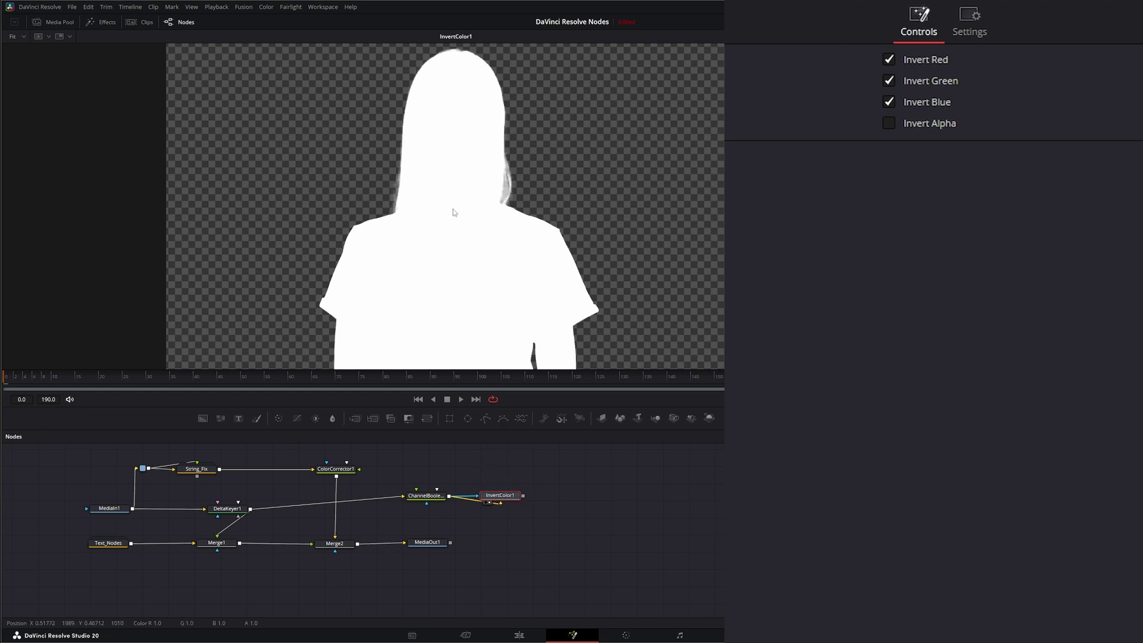
click(59, 37)
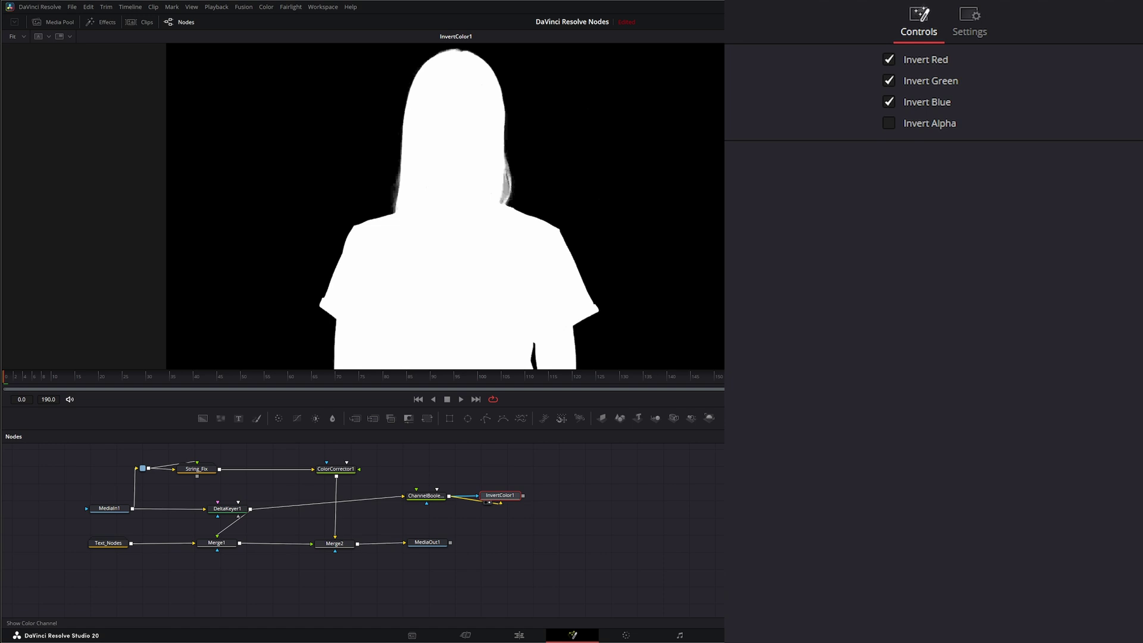
key(c)
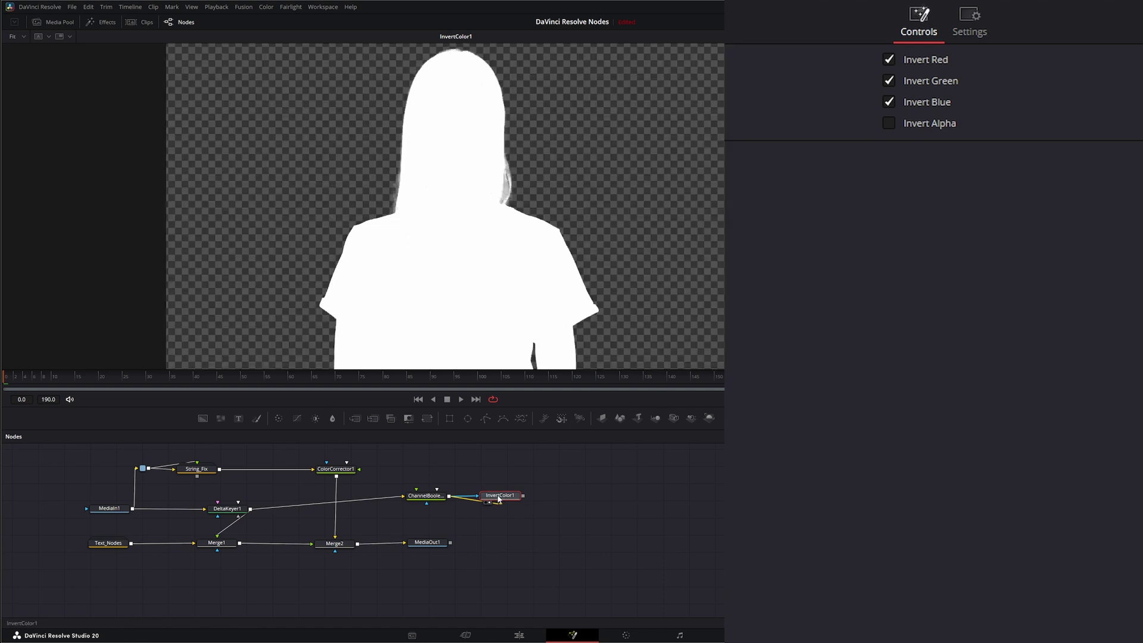
Step: Toggle Invert Red, Green and Blue to preview yellow, green, black and blue silhouette tints
click(889, 101)
click(889, 59)
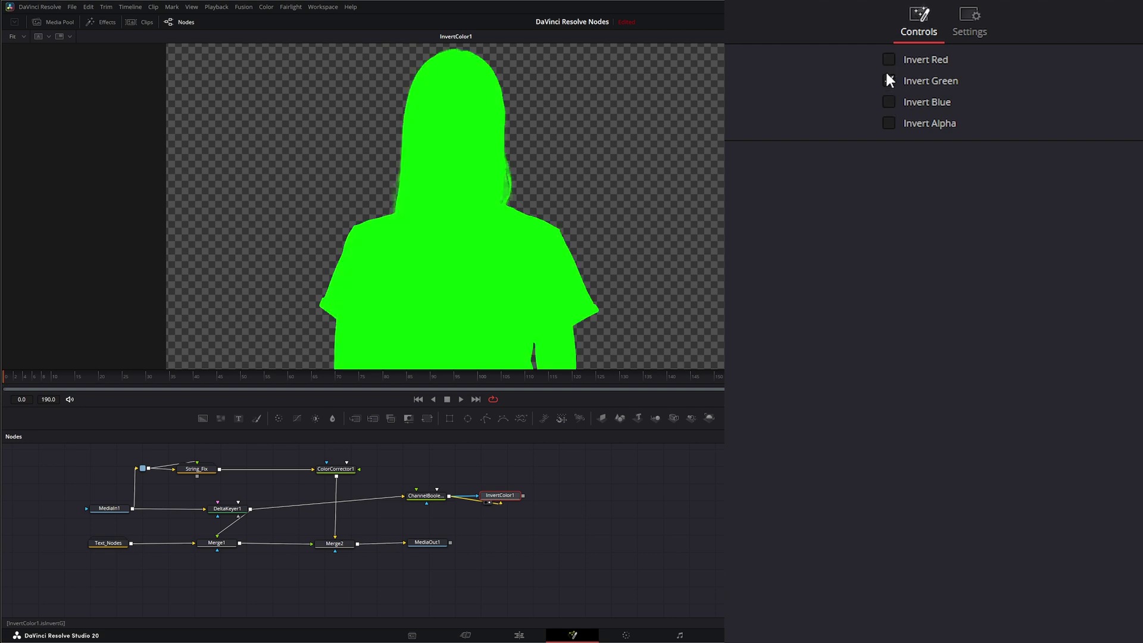
click(889, 80)
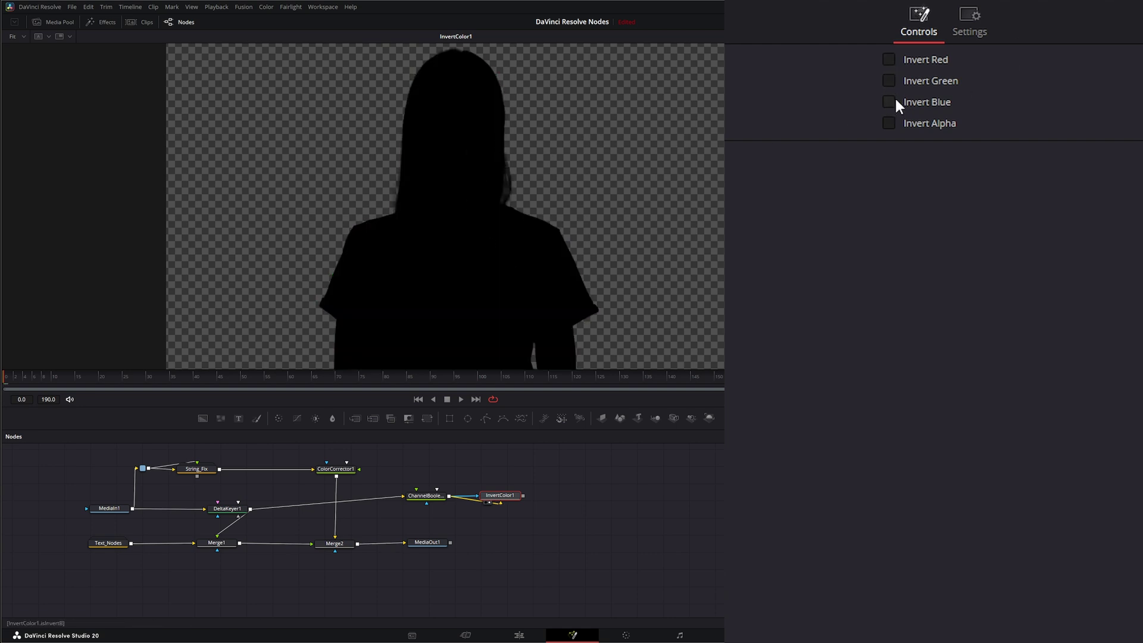
click(890, 59)
click(889, 79)
click(890, 80)
click(890, 101)
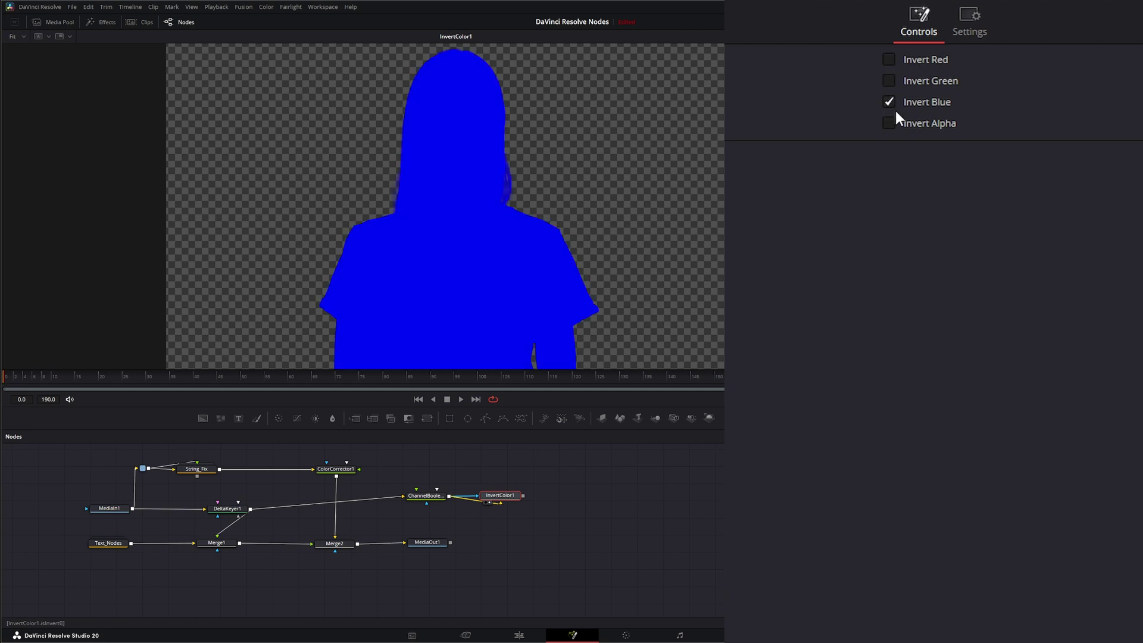
Step: Enable Invert Red, Green and Blue together so the silhouette becomes solid white
click(890, 59)
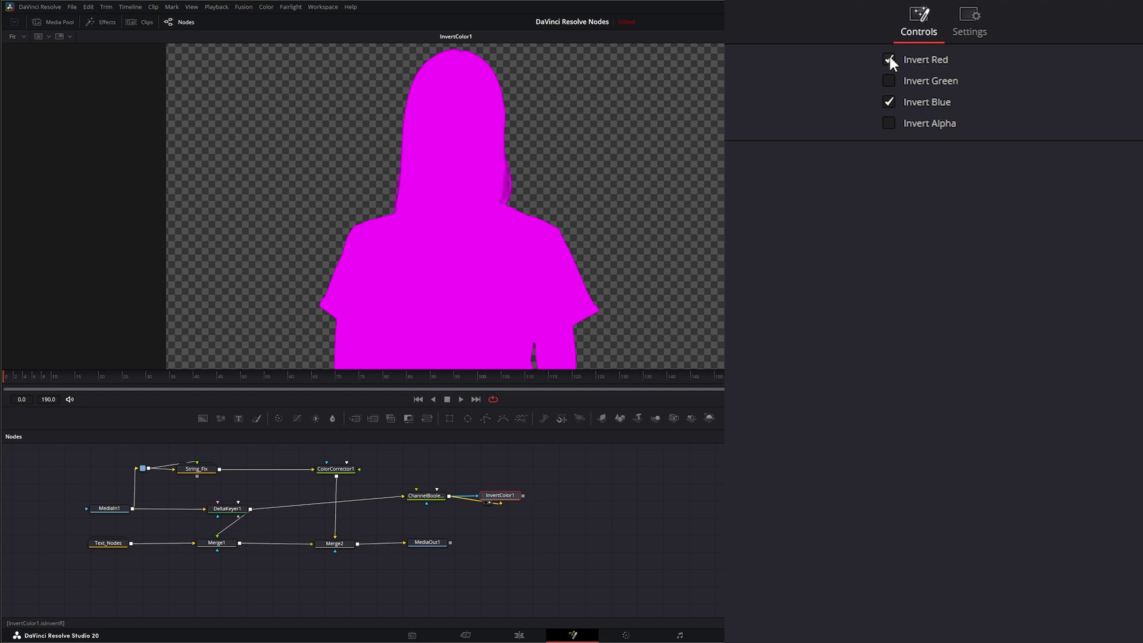
click(889, 79)
click(890, 101)
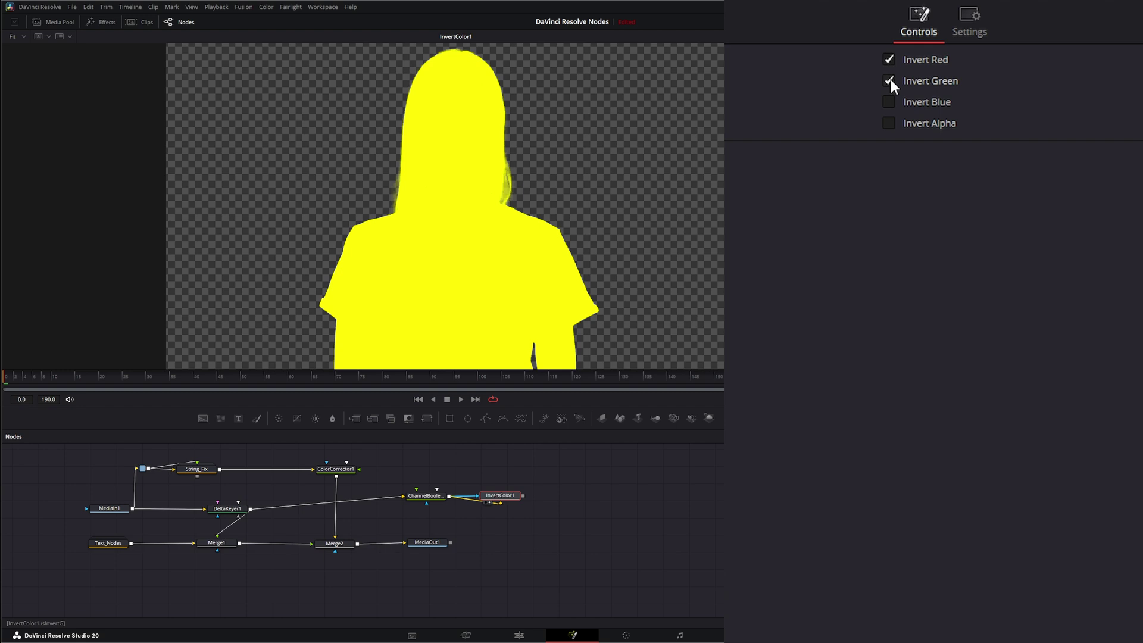
click(889, 102)
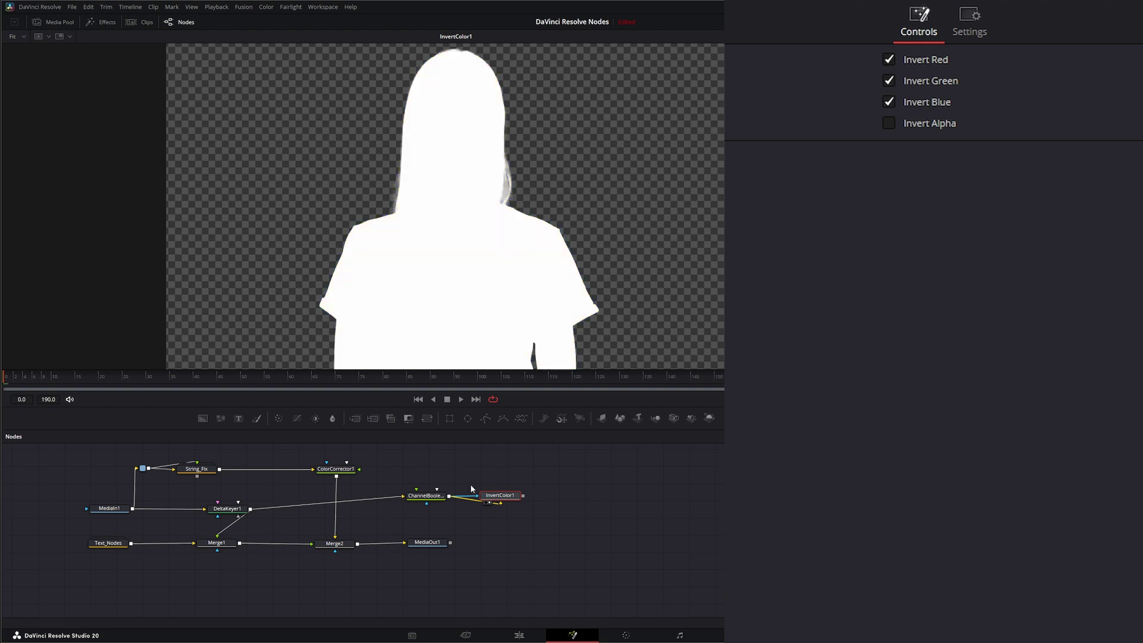
Step: Select ChannelBooleans1 and InvertColor1 together and bring up their Macro submenu
drag(397, 470, 536, 513)
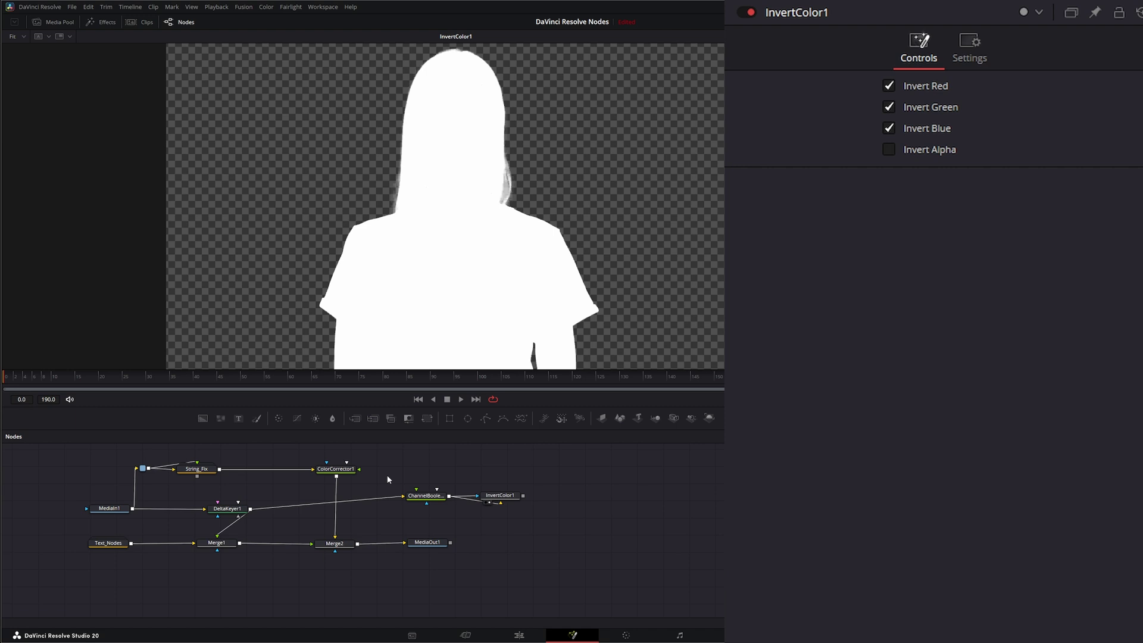
drag(387, 479, 566, 522)
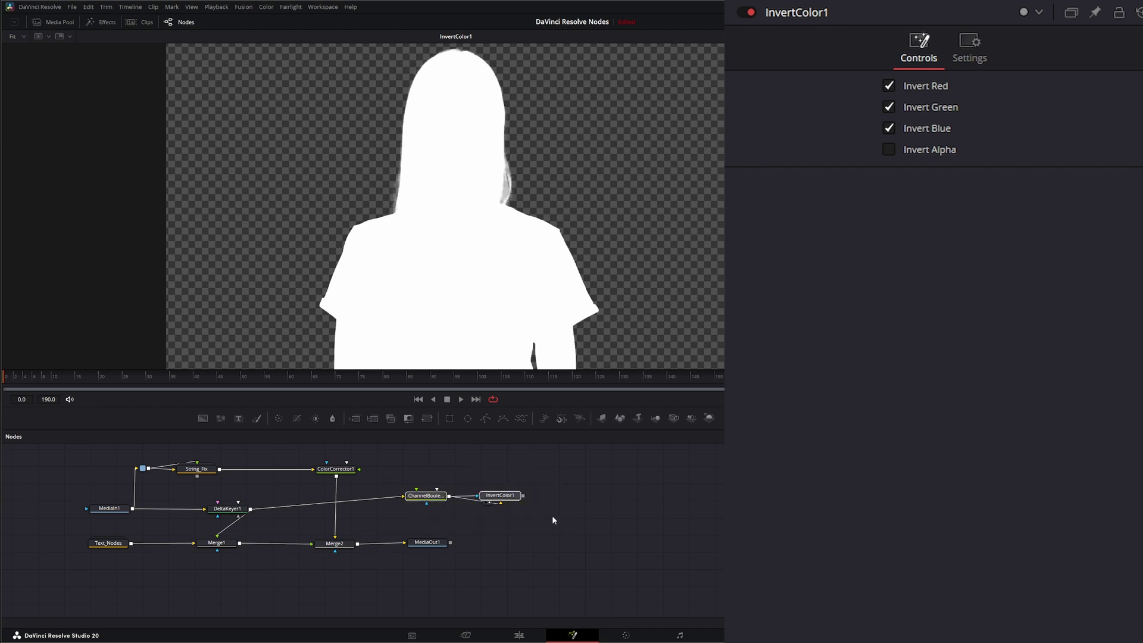
right_click(499, 497)
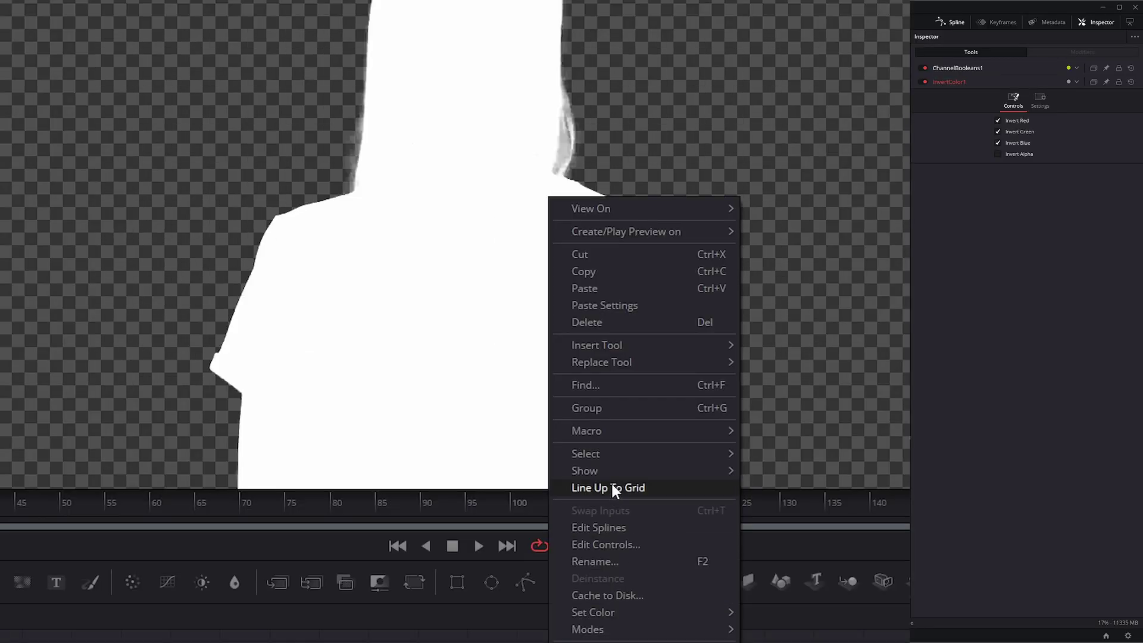
mouse_move(526, 341)
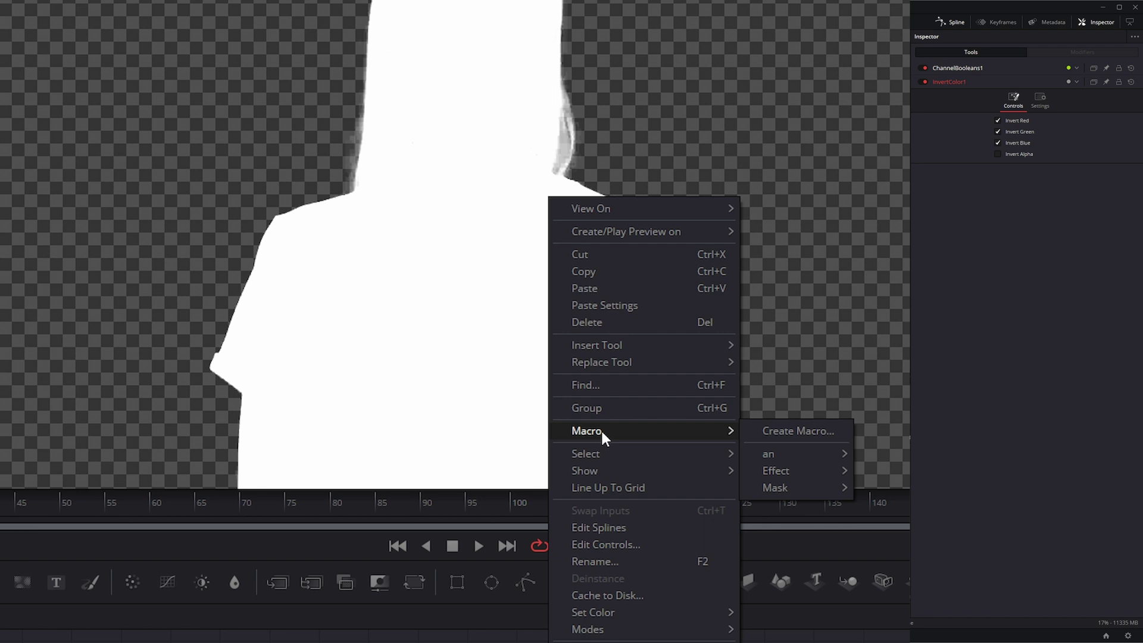
Step: Create a macro from the two nodes and browse the ChannelBooleans1 and InvertColor1 parameter lists
click(801, 431)
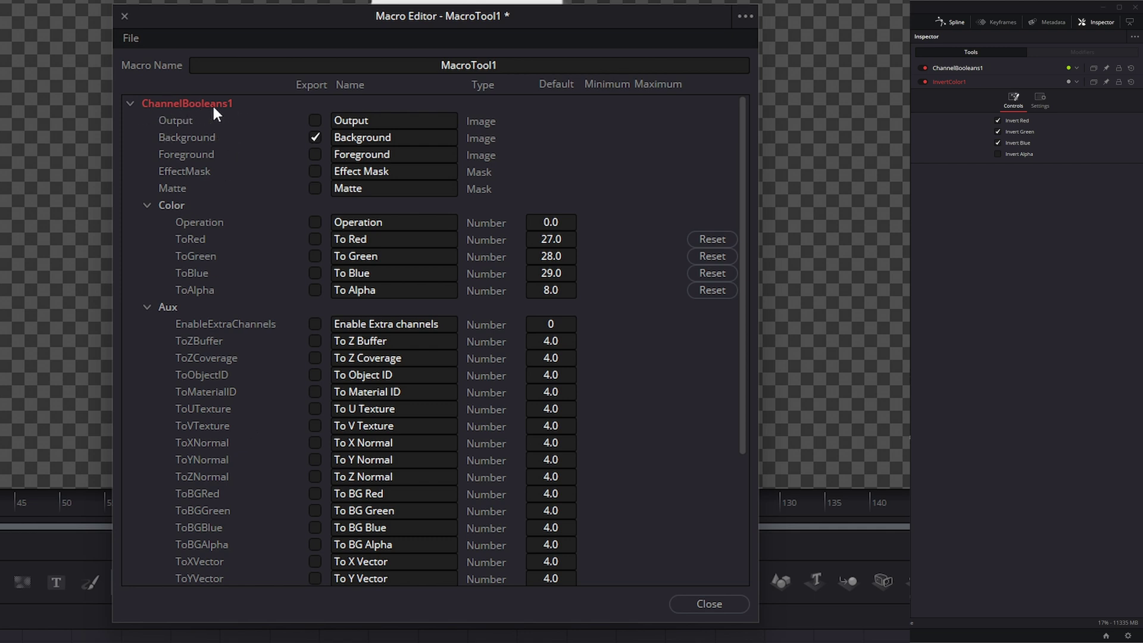
click(130, 103)
click(130, 121)
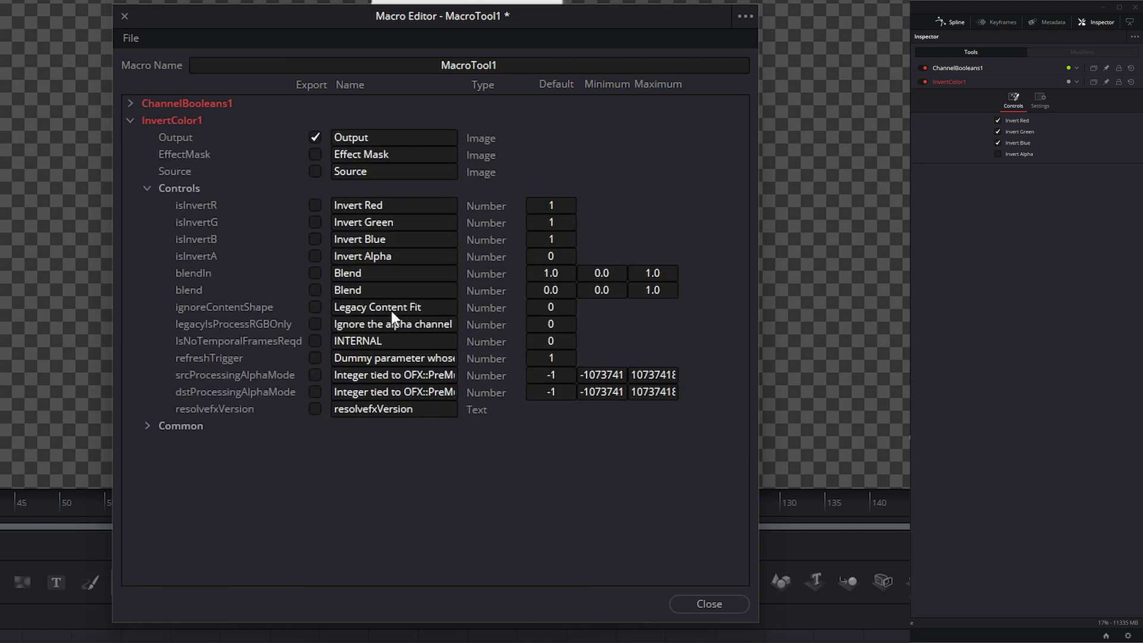
click(131, 120)
click(132, 103)
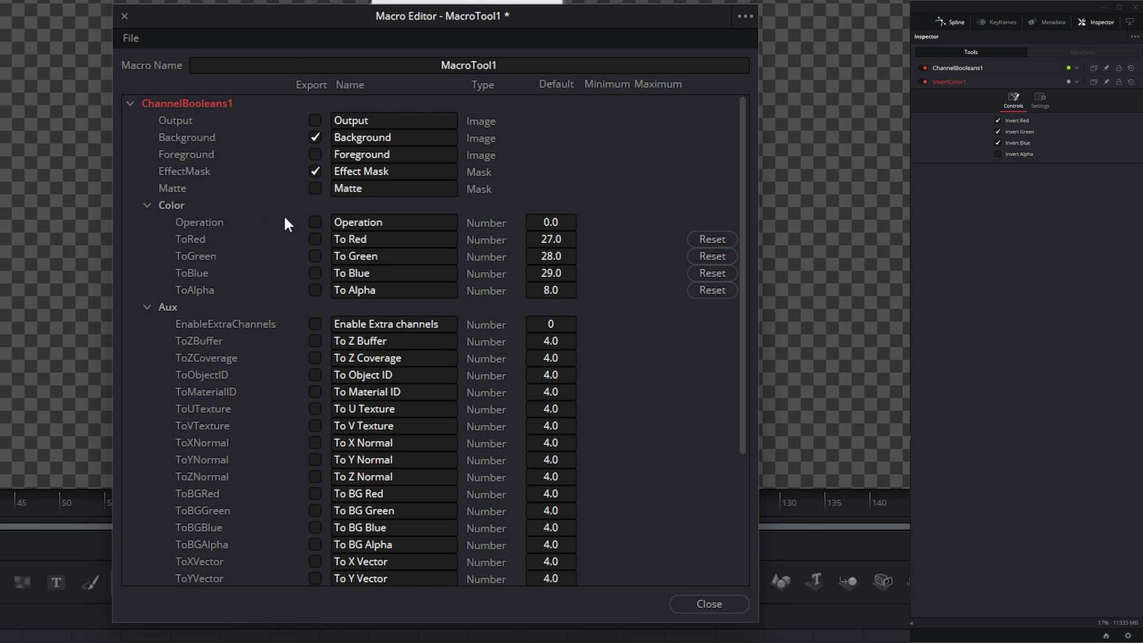
Step: Browse ChannelBooleans1's Color, Aux and Common groups, then export InvertColor1's Invert Red control
click(146, 205)
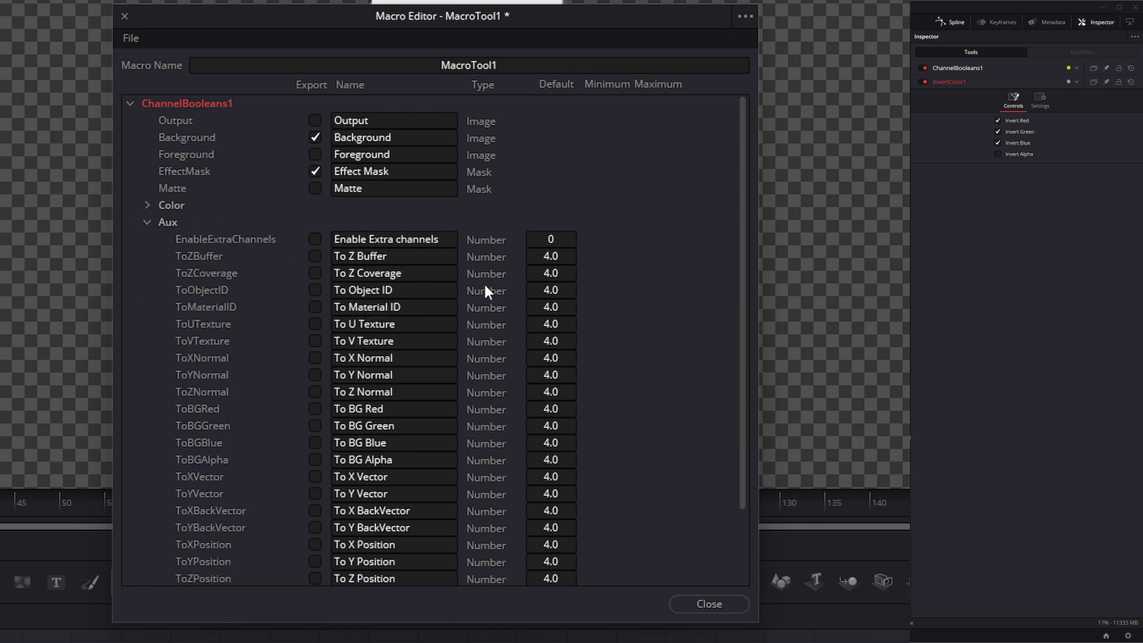
click(146, 222)
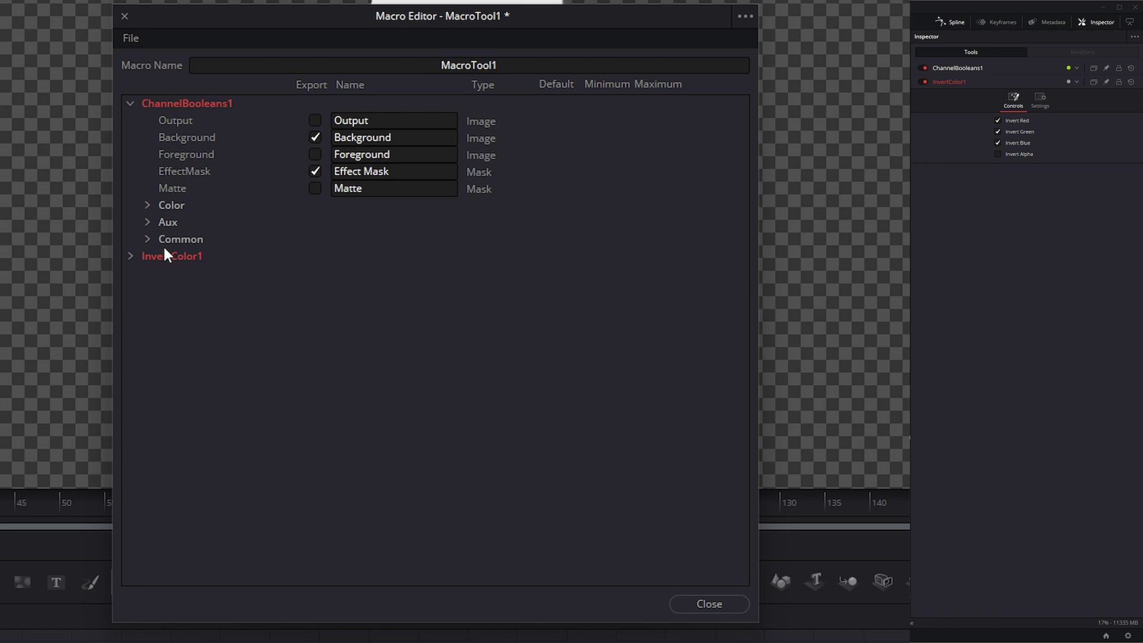
click(146, 240)
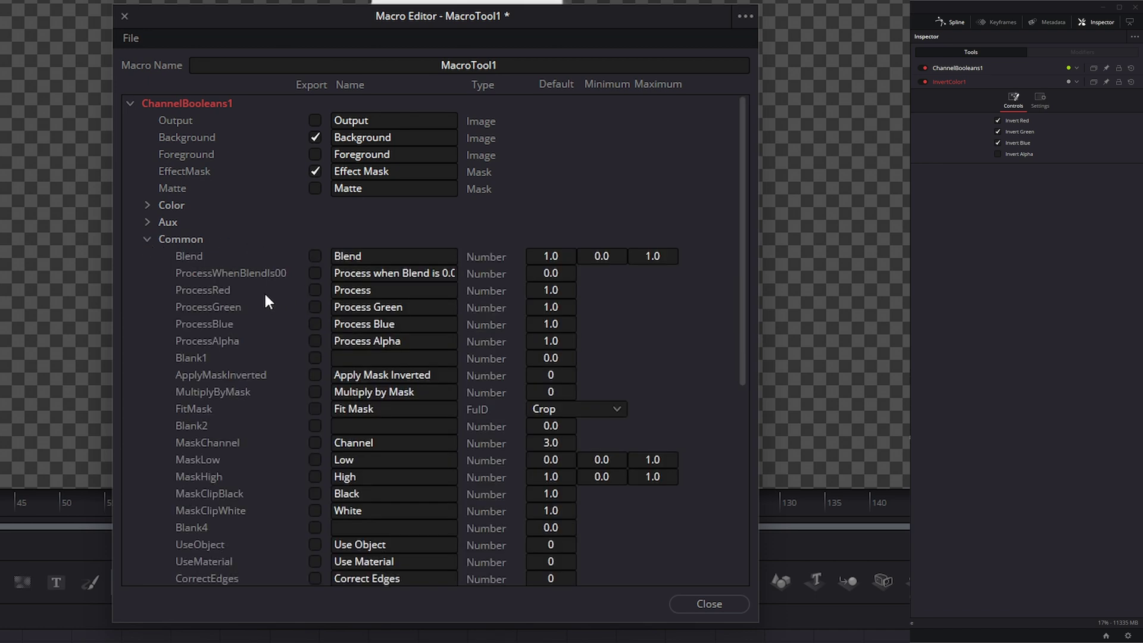
scroll(325, 256, down, 6)
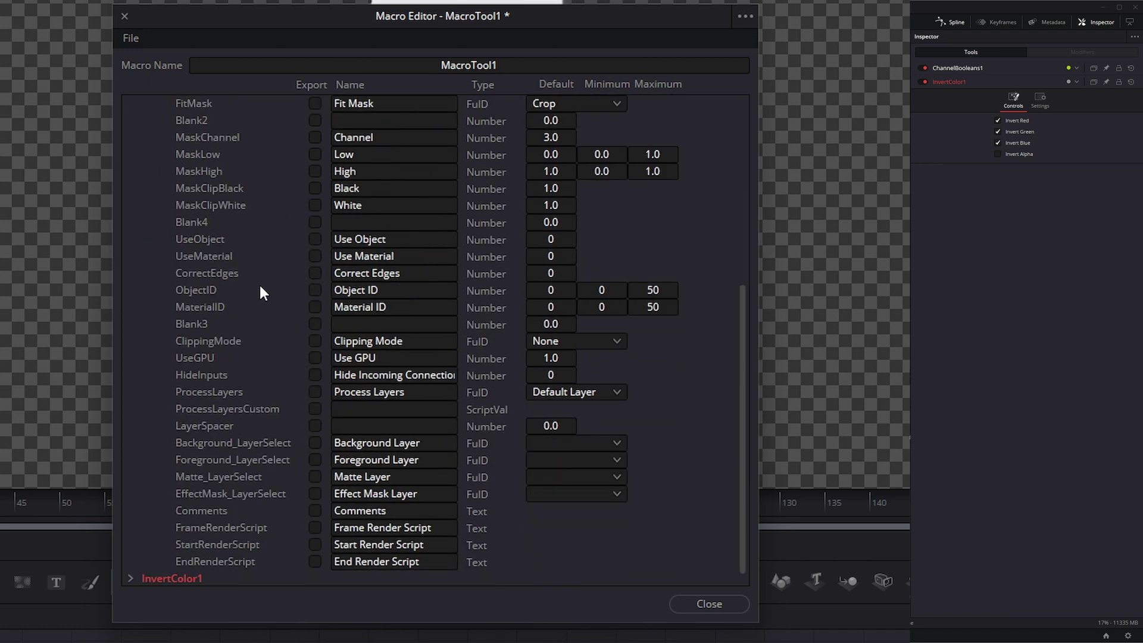
scroll(283, 445, up, 6)
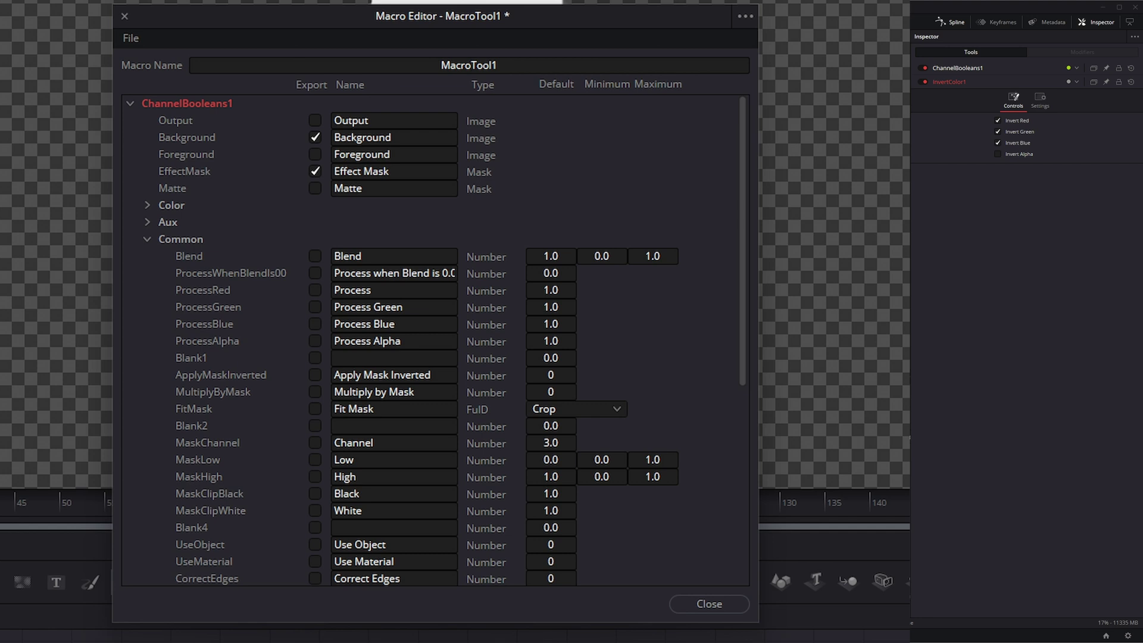
scroll(239, 314, down, 6)
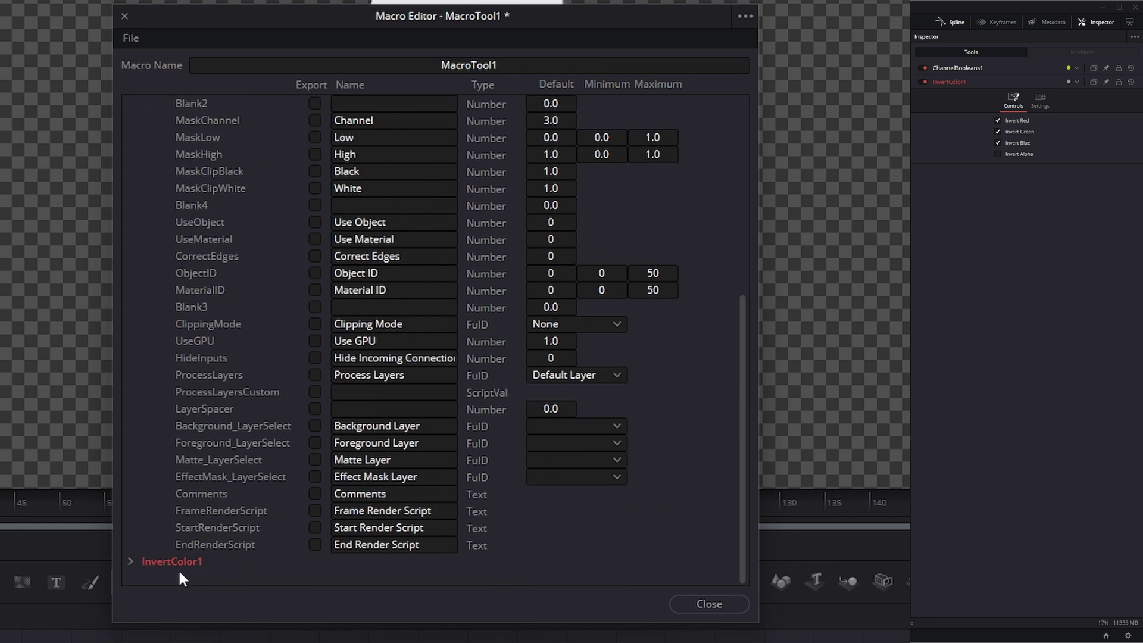
scroll(213, 369, up, 6)
click(147, 221)
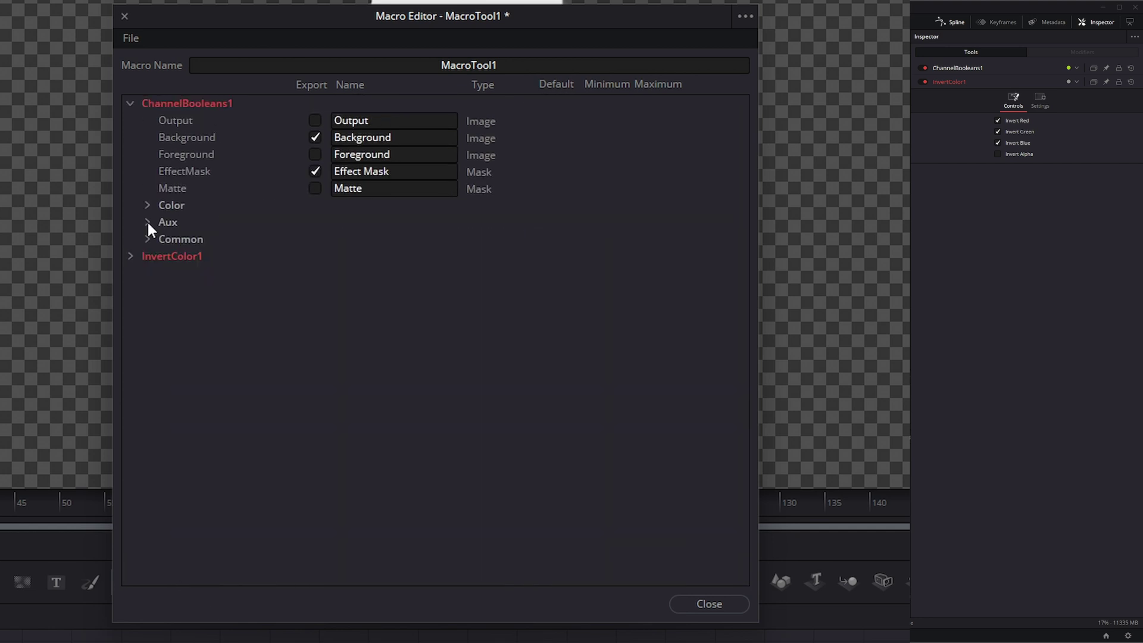
click(130, 257)
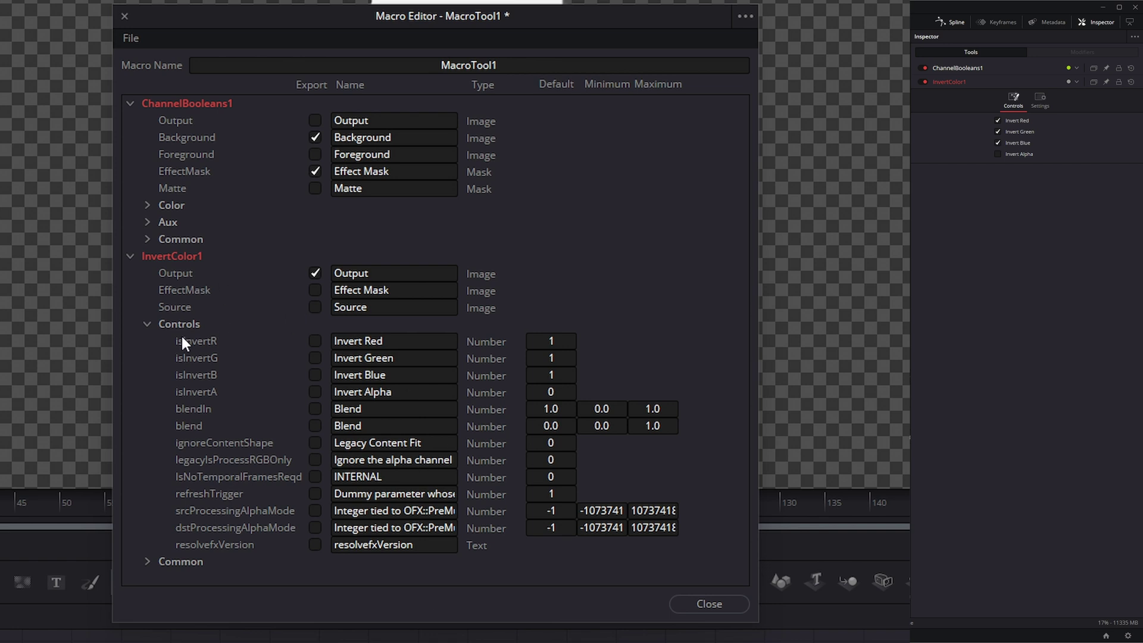
click(316, 341)
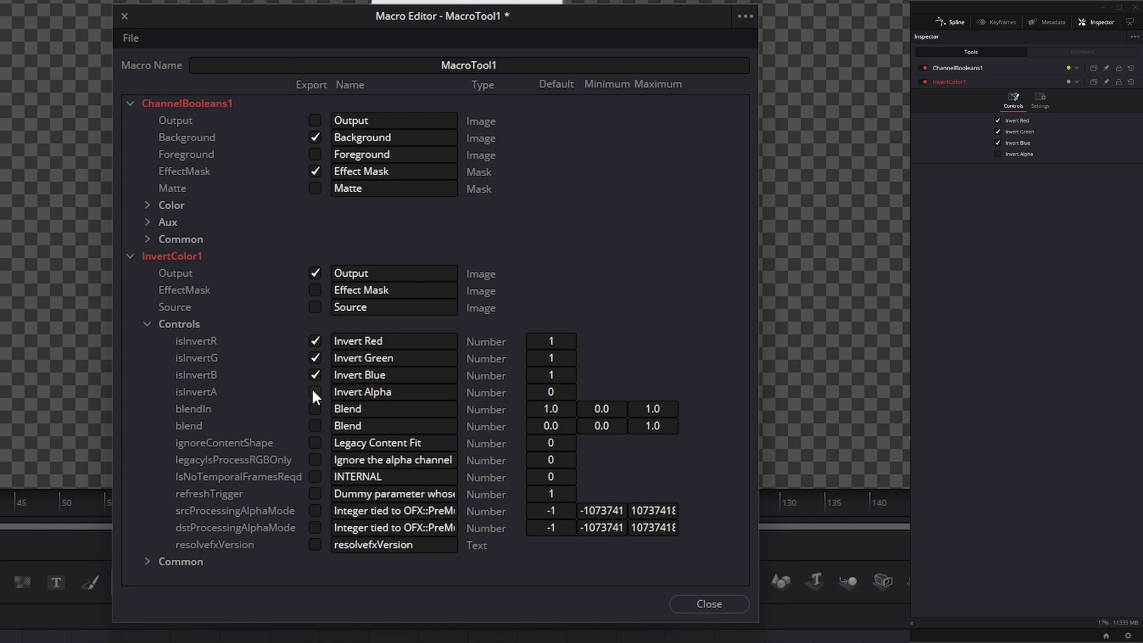
Step: Strip 'Invert ' from the three control labels so they read Red, Green and Blue
click(384, 341)
double_click(352, 340)
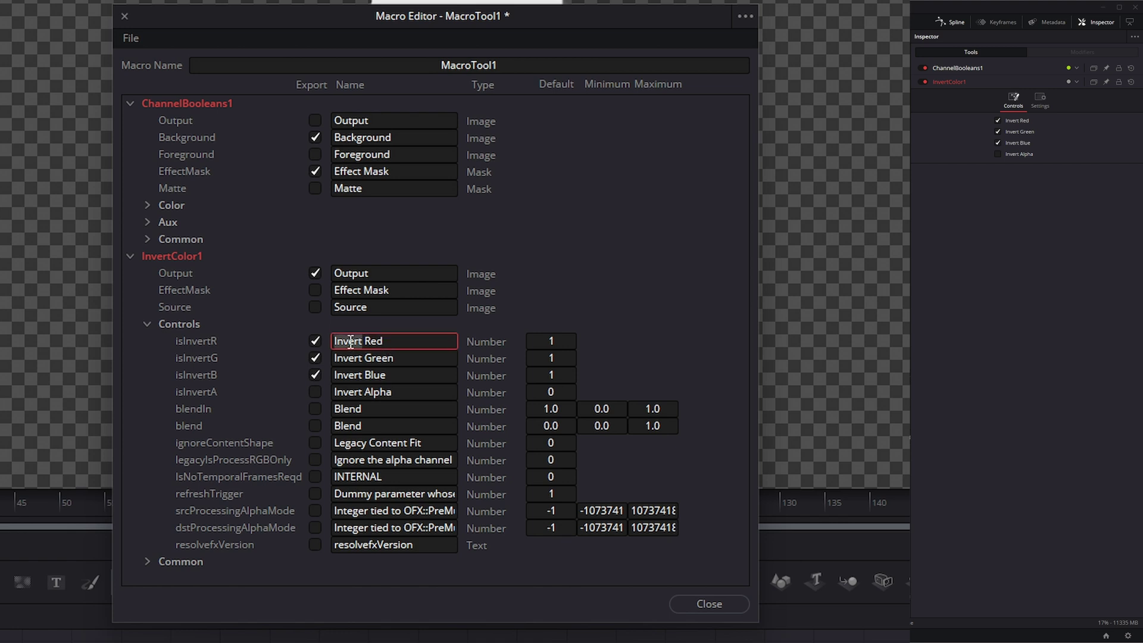
key(BackSpace)
key(Delete)
click(346, 359)
double_click(346, 358)
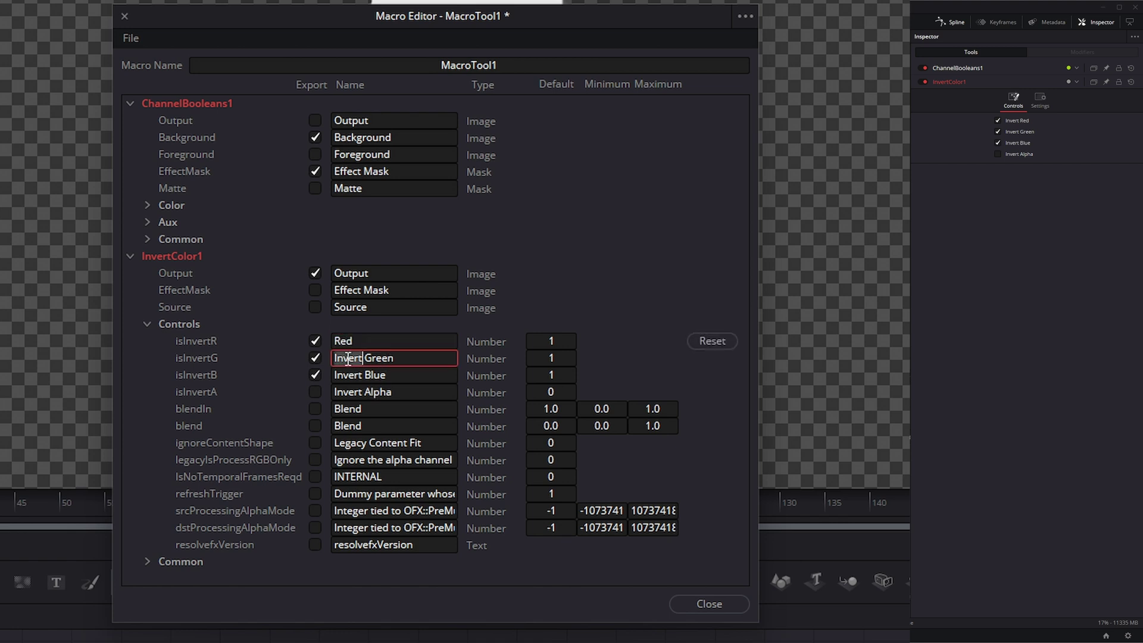
key(BackSpace)
key(Delete)
click(344, 374)
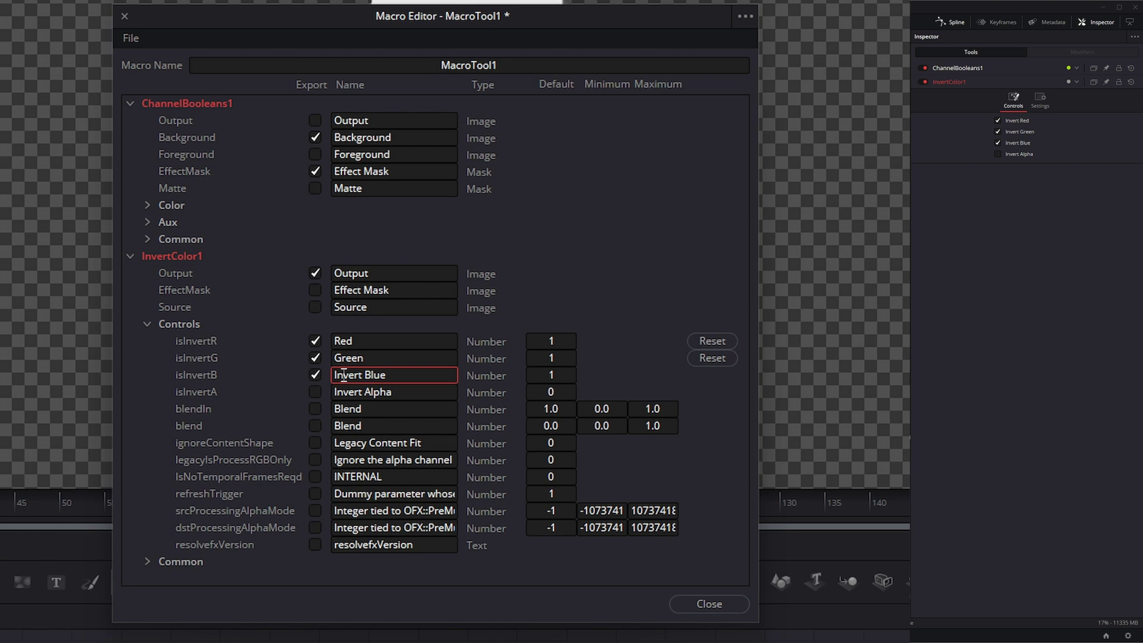
double_click(344, 375)
key(BackSpace)
key(Delete)
Step: Open InvertColor1's Common group and export its Blend and Fit Mask settings to the macro
click(145, 322)
click(147, 341)
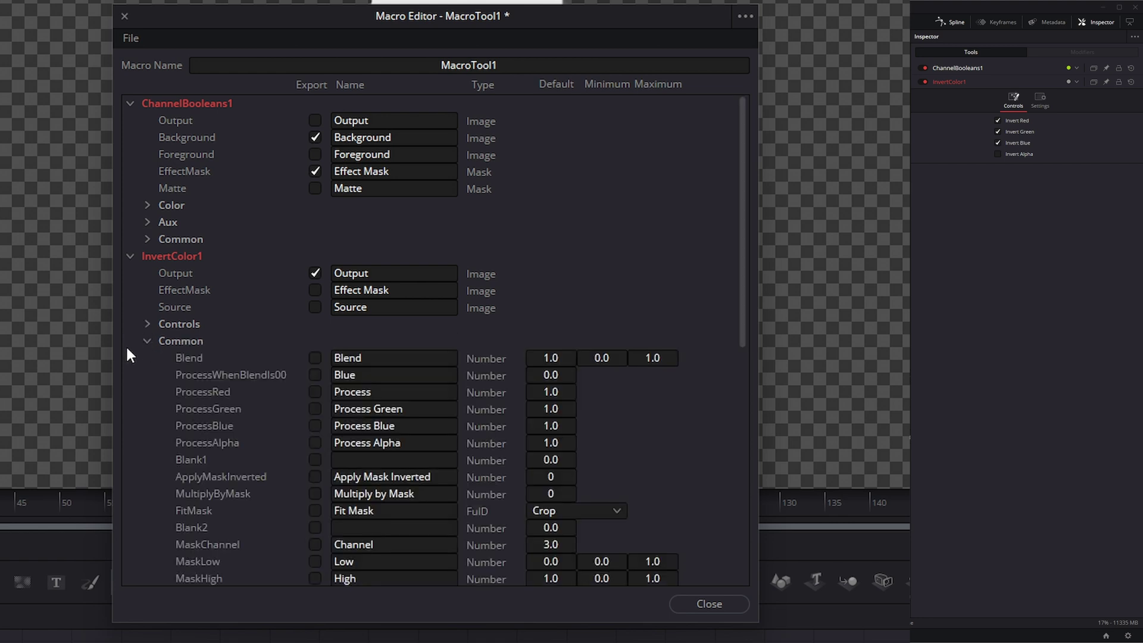
scroll(313, 266, down, 2)
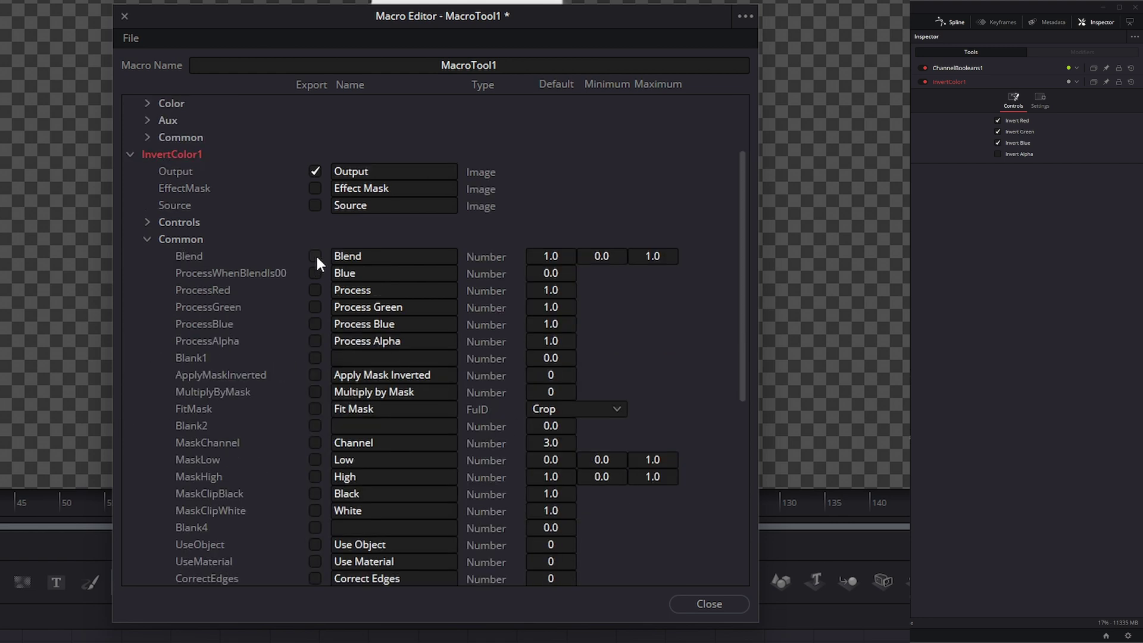
click(316, 258)
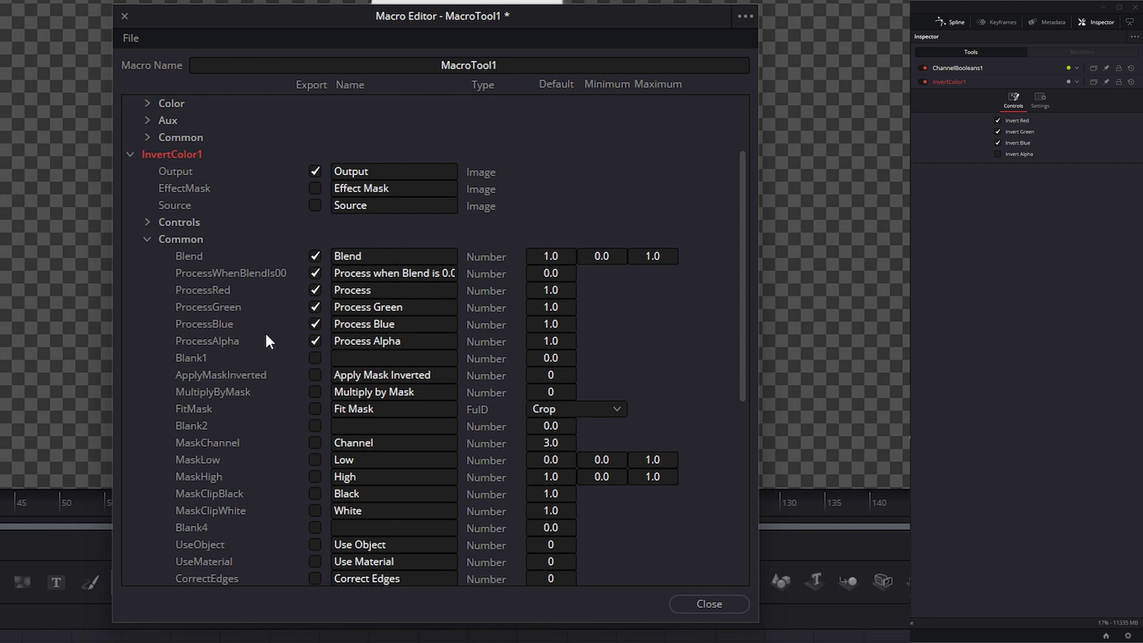
scroll(266, 345, down, 2)
scroll(209, 315, down, 1)
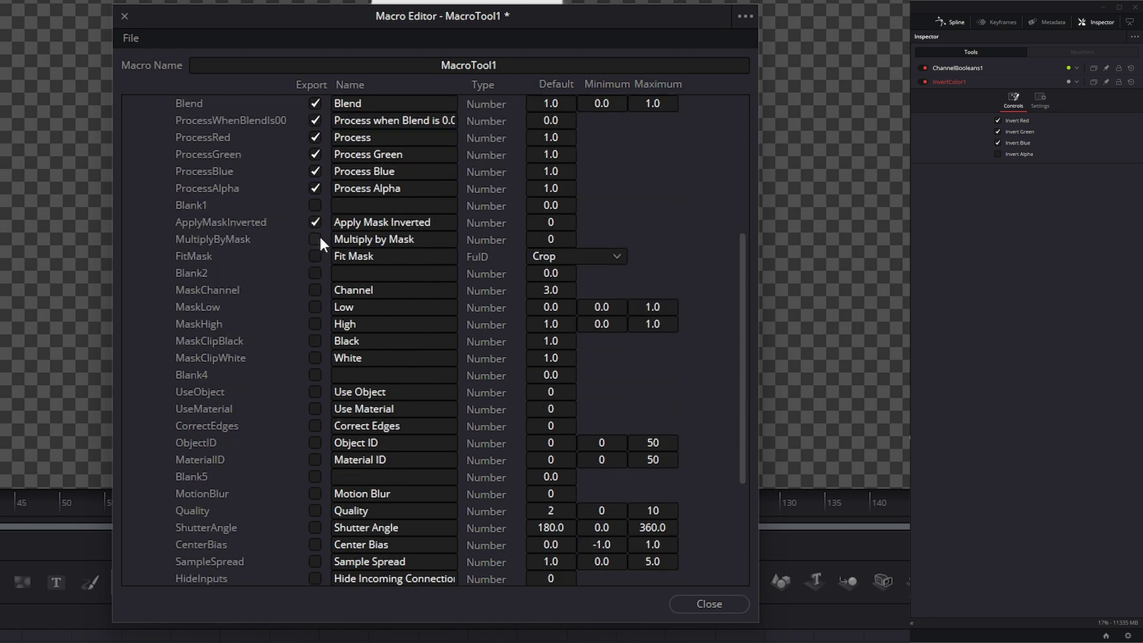
click(316, 256)
scroll(323, 258, down, 2)
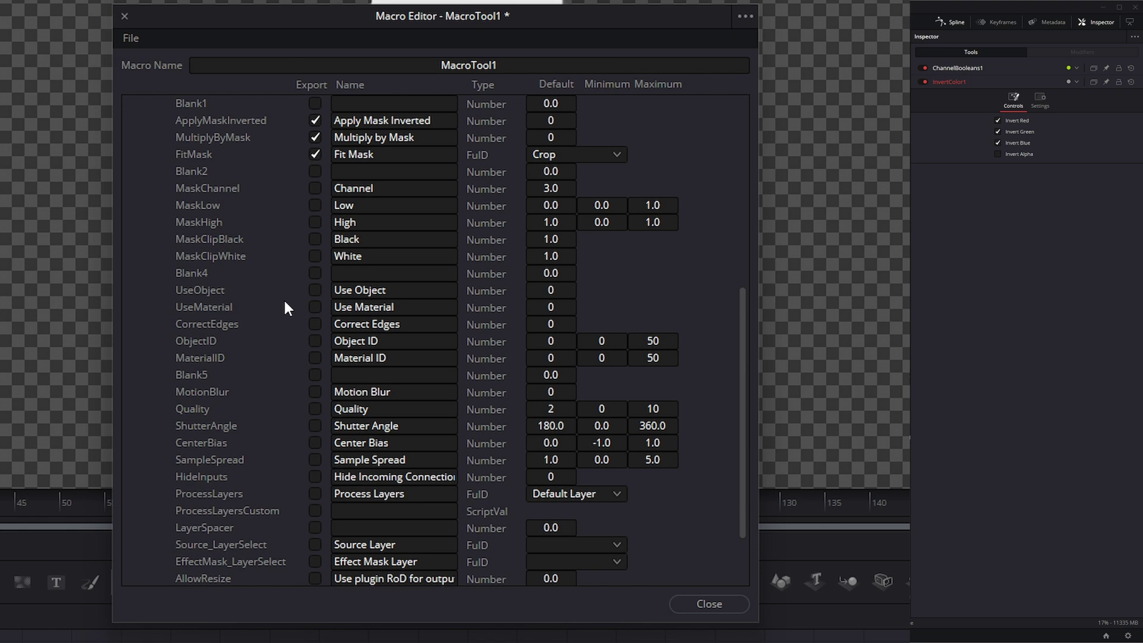
scroll(284, 307, down, 2)
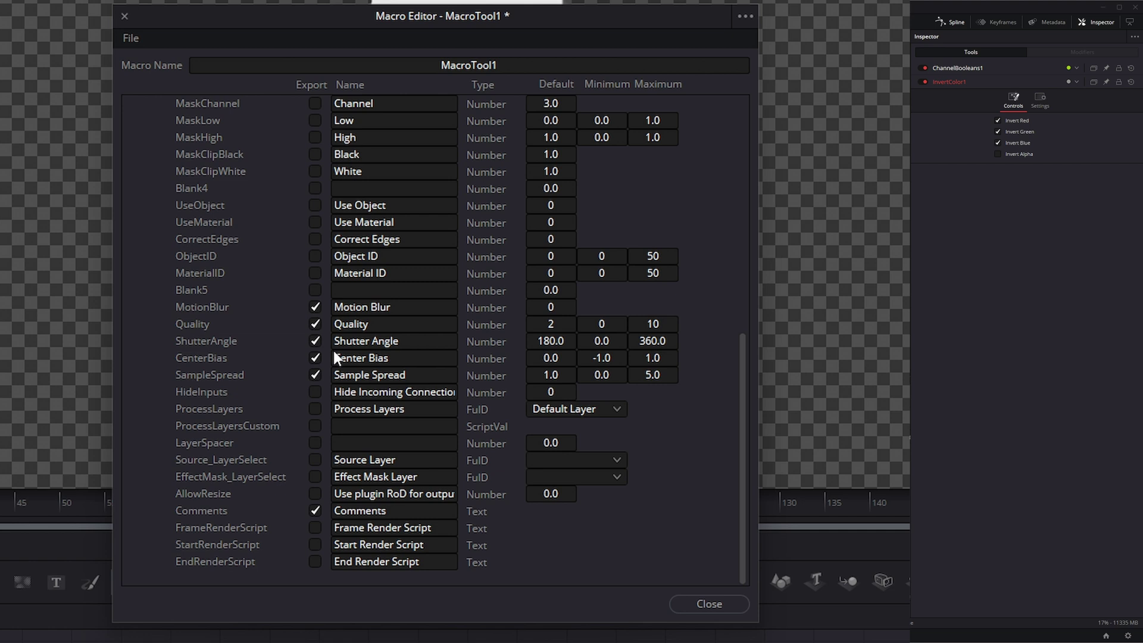
scroll(349, 354, up, 9)
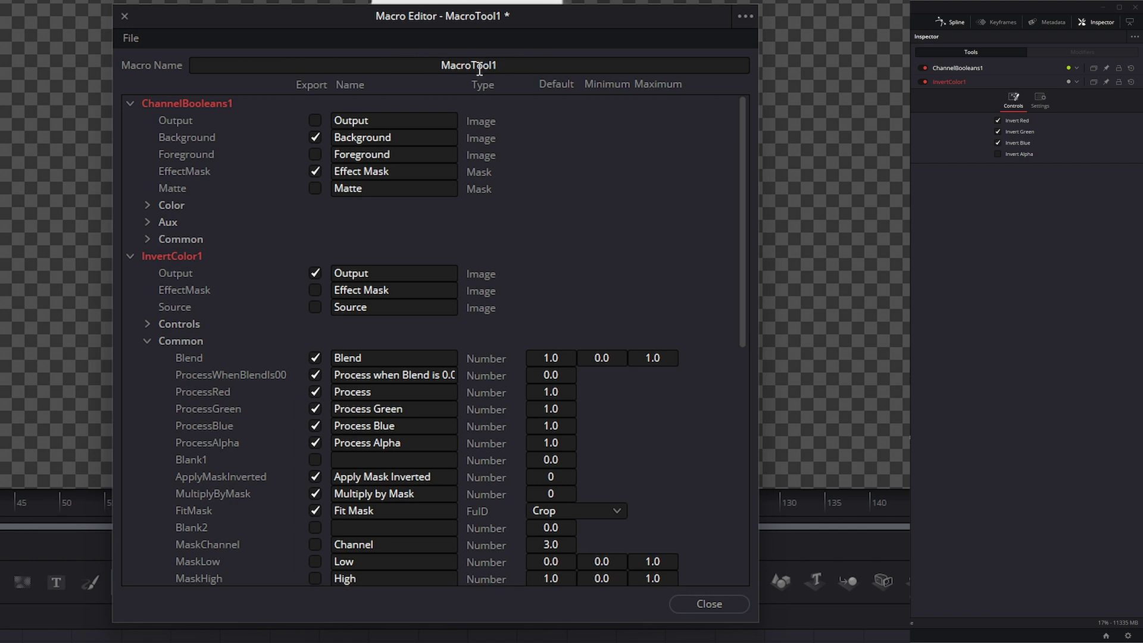
Step: Rename the macro to 'Silhoutte'
drag(442, 69, 506, 67)
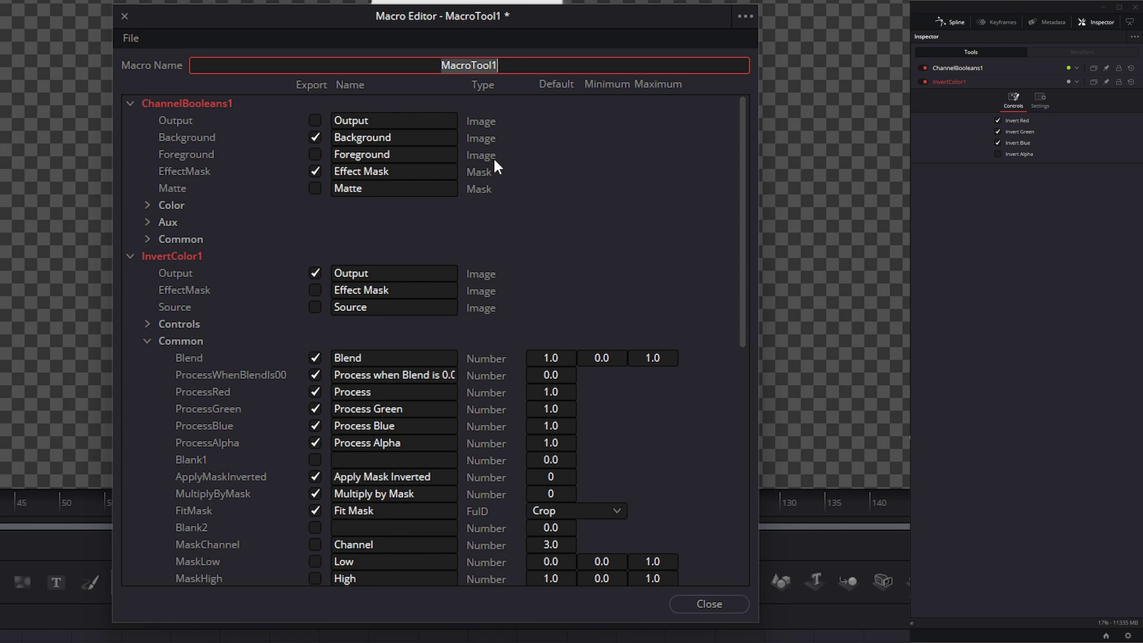
text(Silhou)
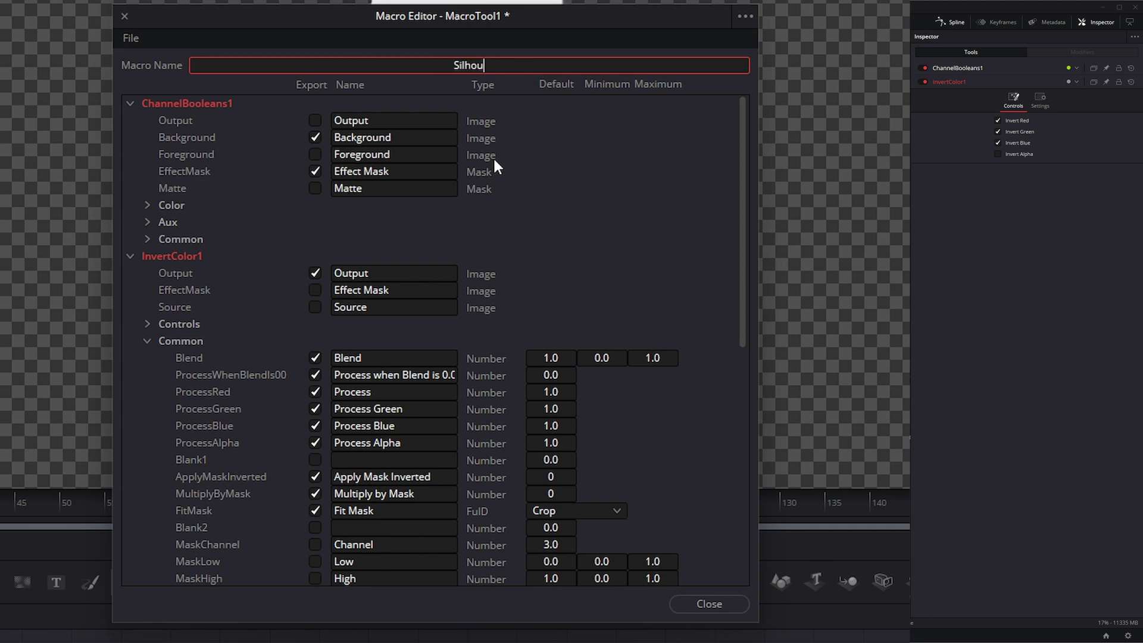
text(tte)
key(Return)
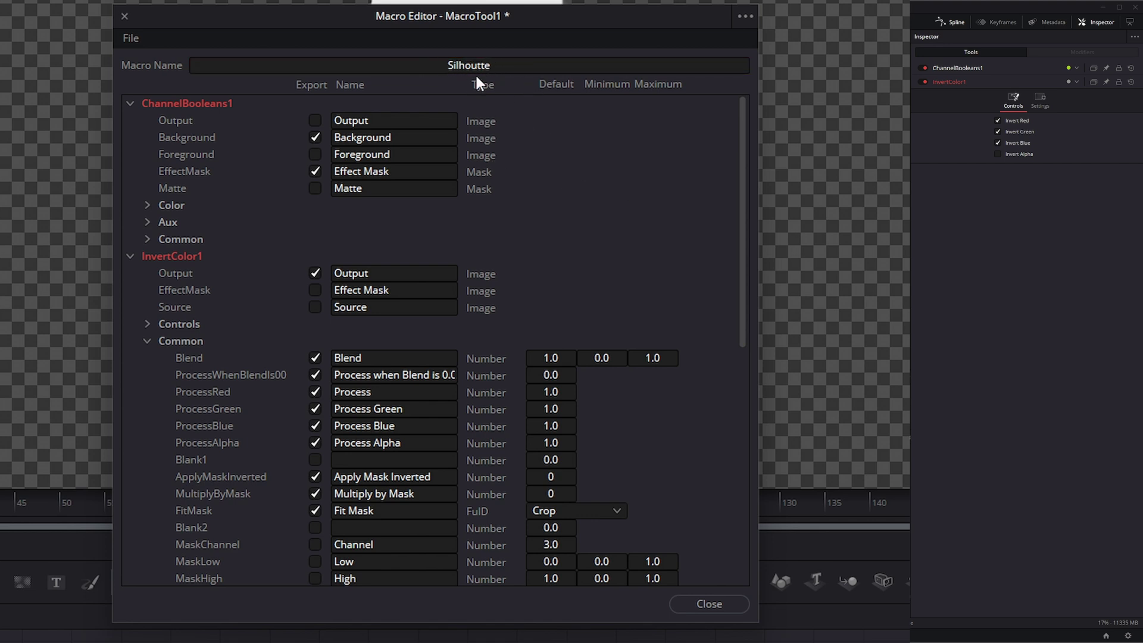
Step: Save the macro file as Silhoutte, then select ChannelBooleans1 and InvertColor1 for removal
click(720, 598)
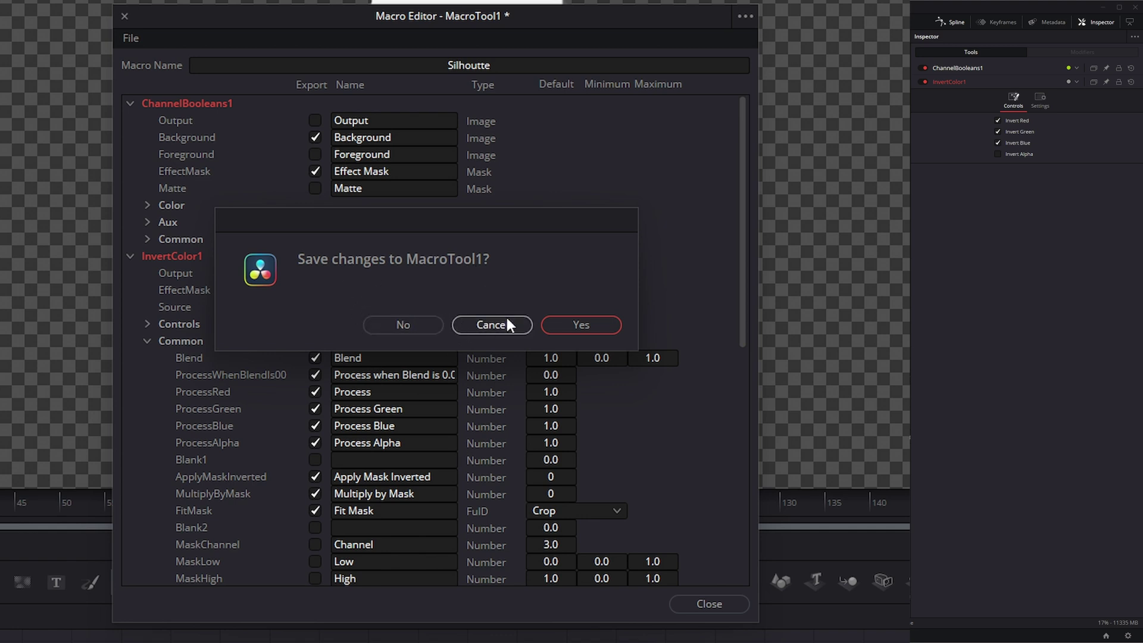
click(594, 326)
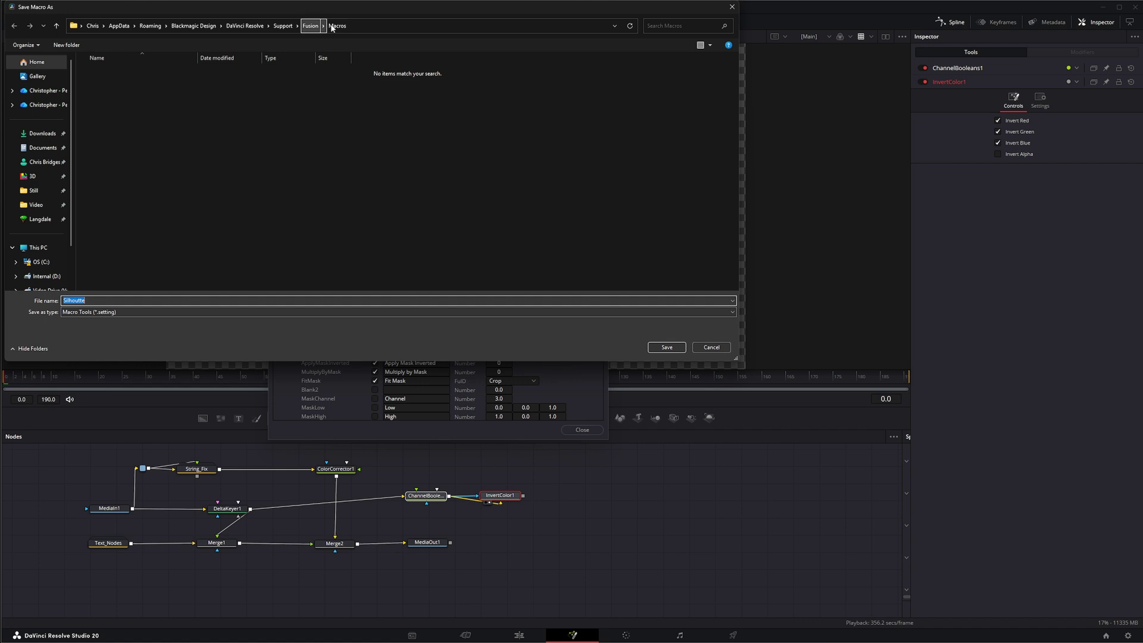
click(666, 346)
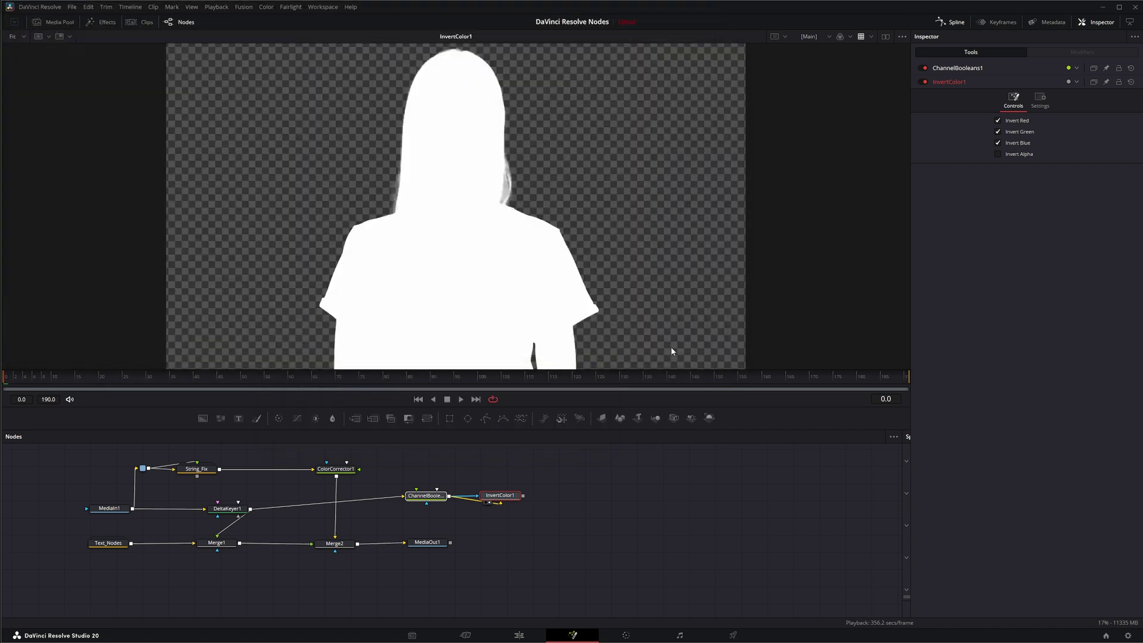
drag(391, 468, 564, 529)
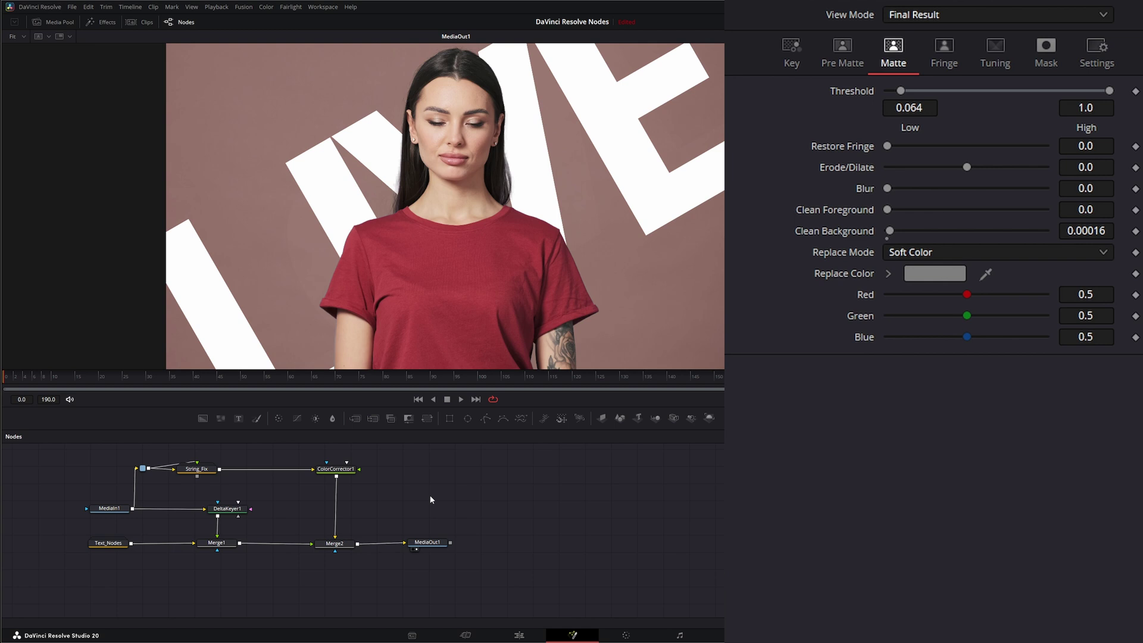
Step: Add the saved Silhoutte macro node to the graph via a 'sil' tool search
key(shift+space)
text(sil)
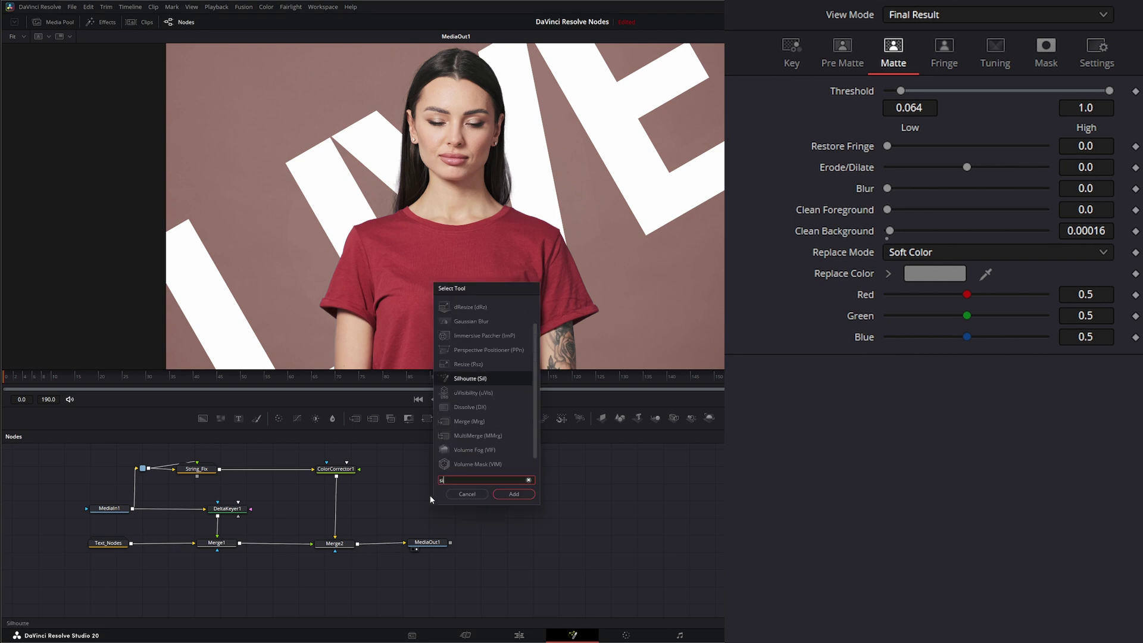
text(l)
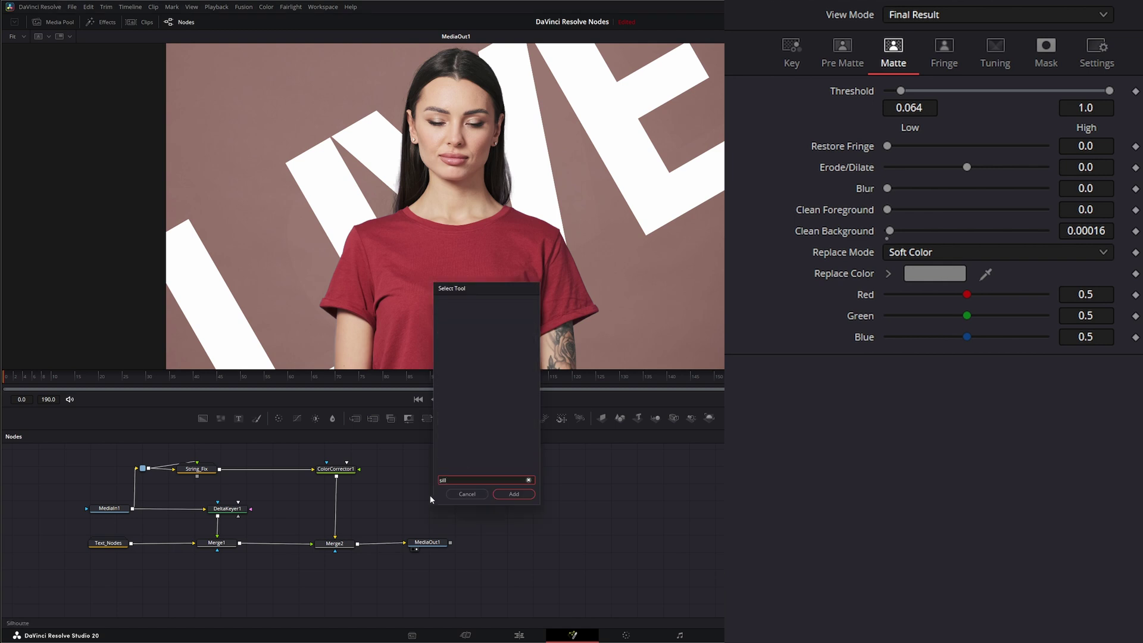
key(BackSpace)
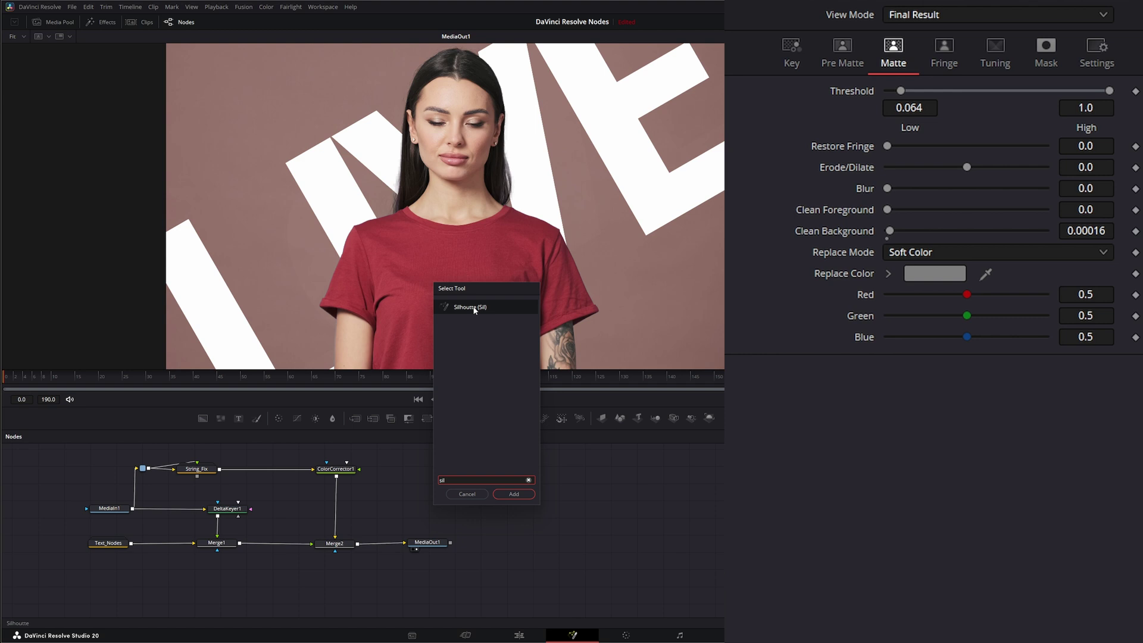
click(519, 496)
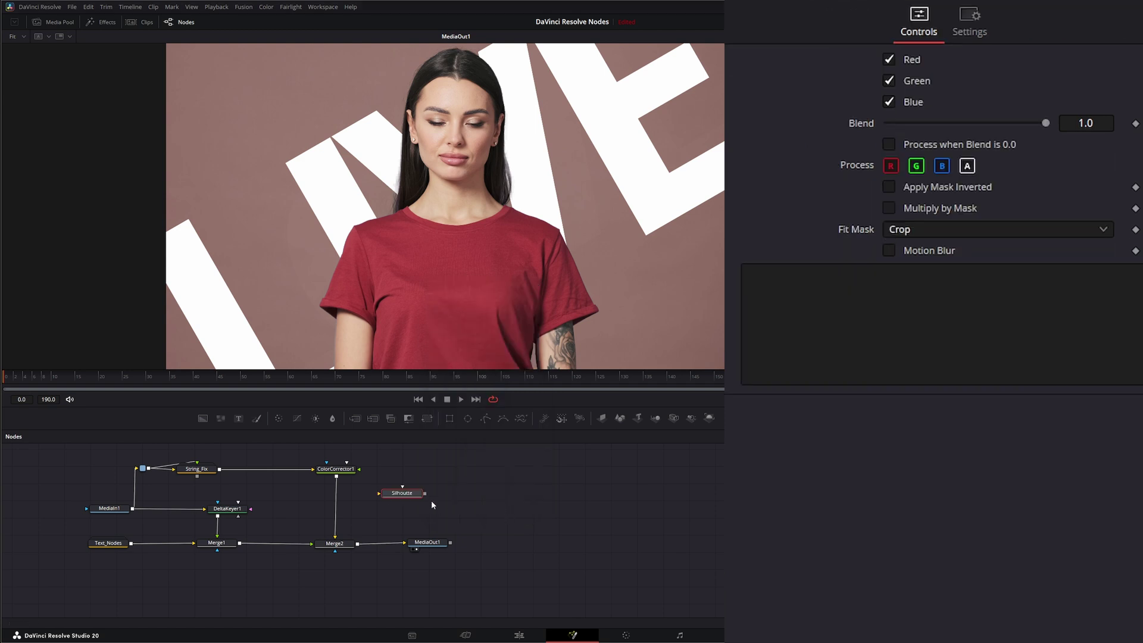
drag(430, 493, 419, 498)
Step: Feed DeltaKeyer1's output into Silhoutte's main input and view its white silhouette
drag(217, 516, 393, 494)
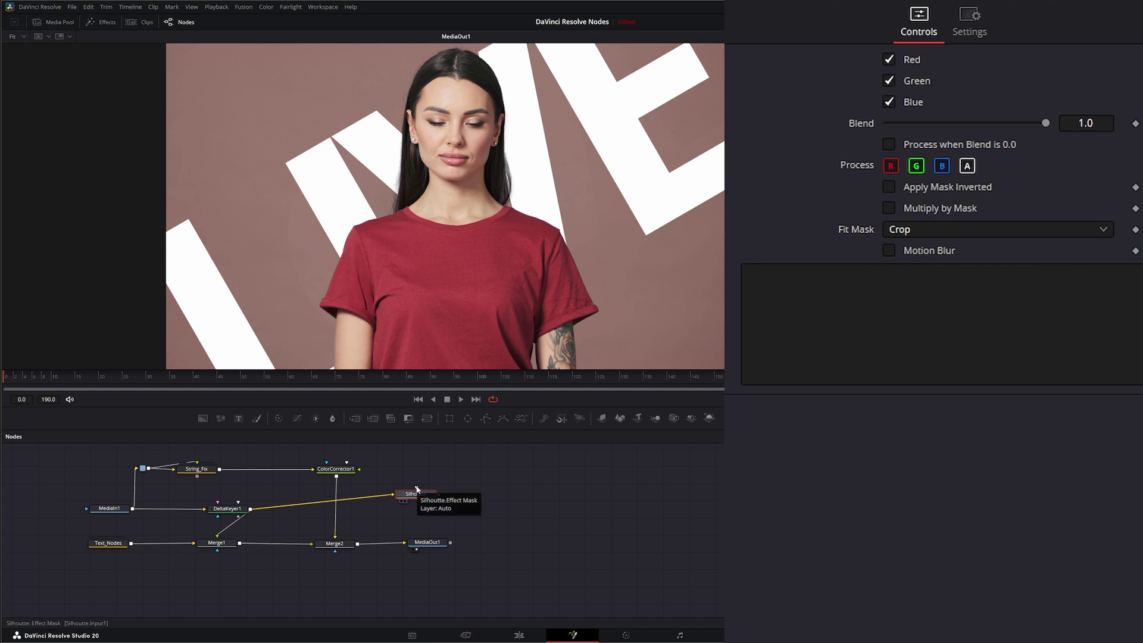
drag(417, 489, 475, 490)
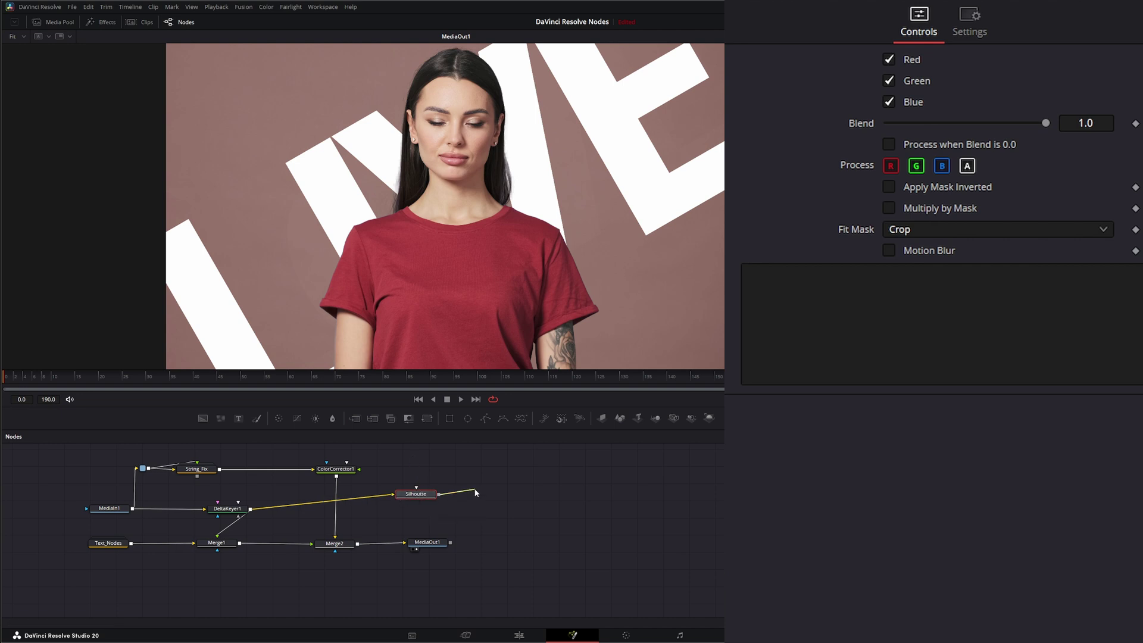
key(1)
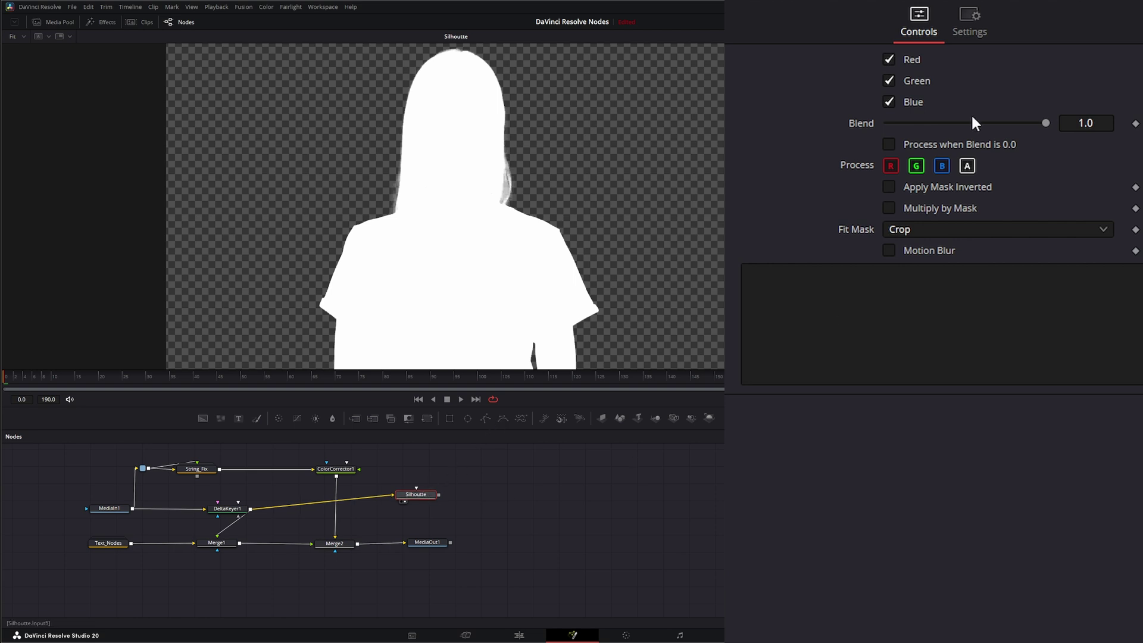
Step: Toggle the Red, Green and Blue checkboxes to tint the silhouette red, green, then blue
click(888, 102)
click(888, 80)
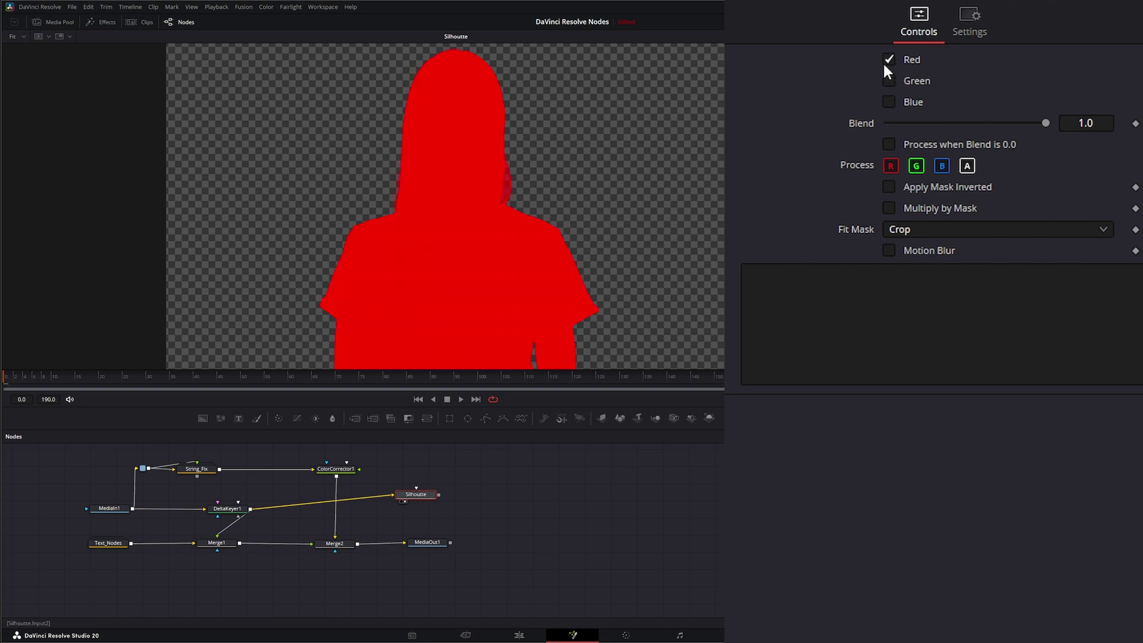
click(886, 60)
click(890, 80)
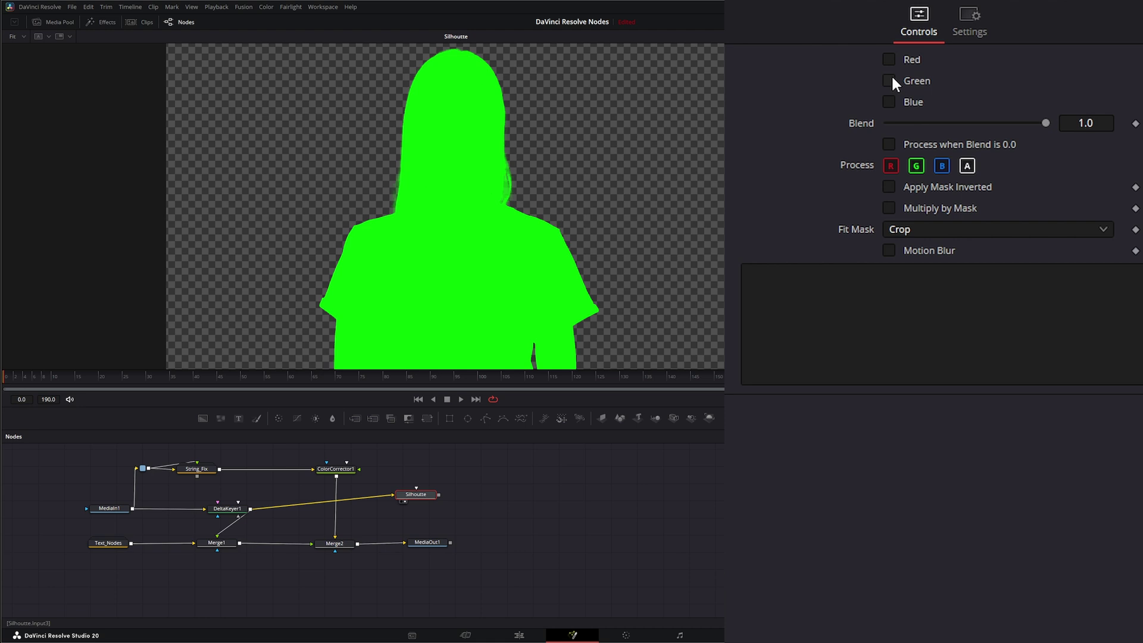
click(890, 80)
click(890, 100)
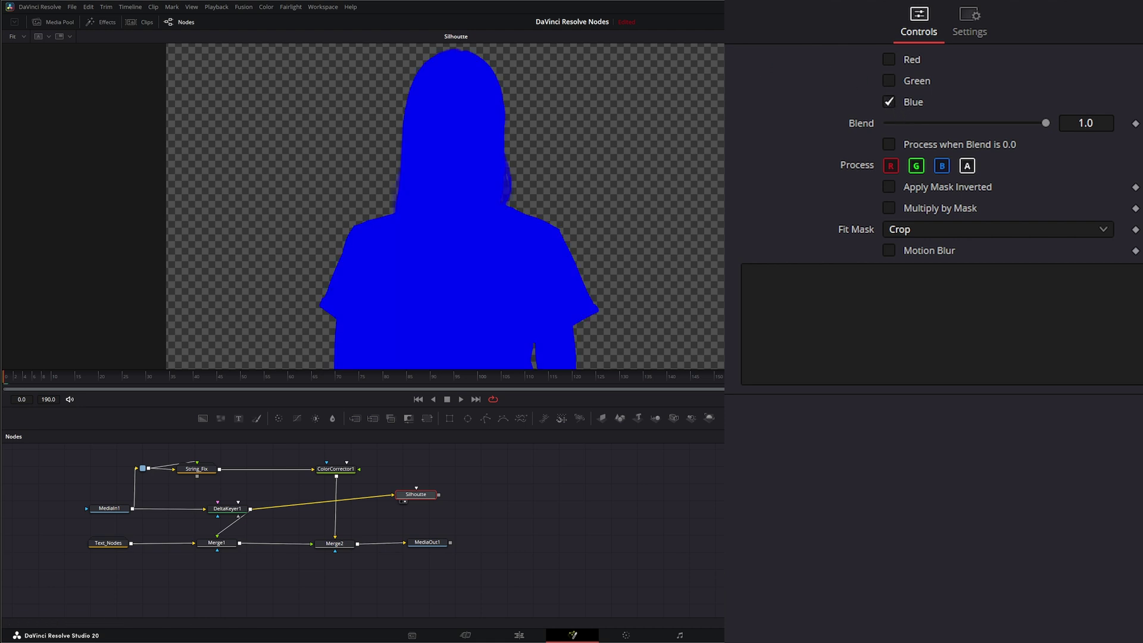
Step: Check the alpha channel, try cyan and white, then uncheck Red, Green and Blue for black
key(a)
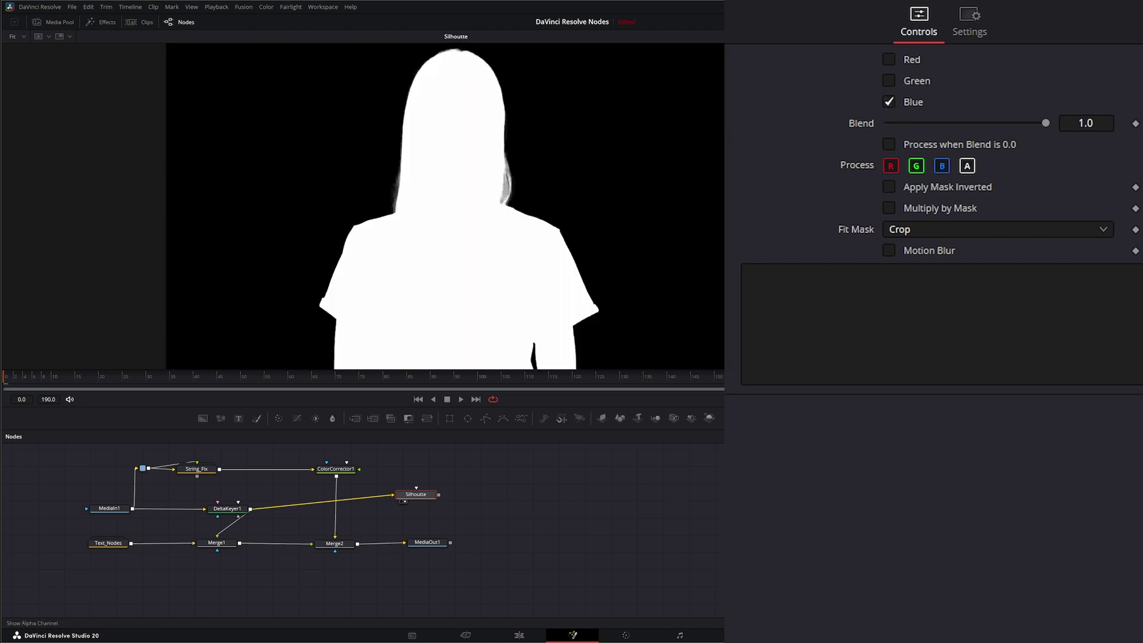
key(c)
click(890, 81)
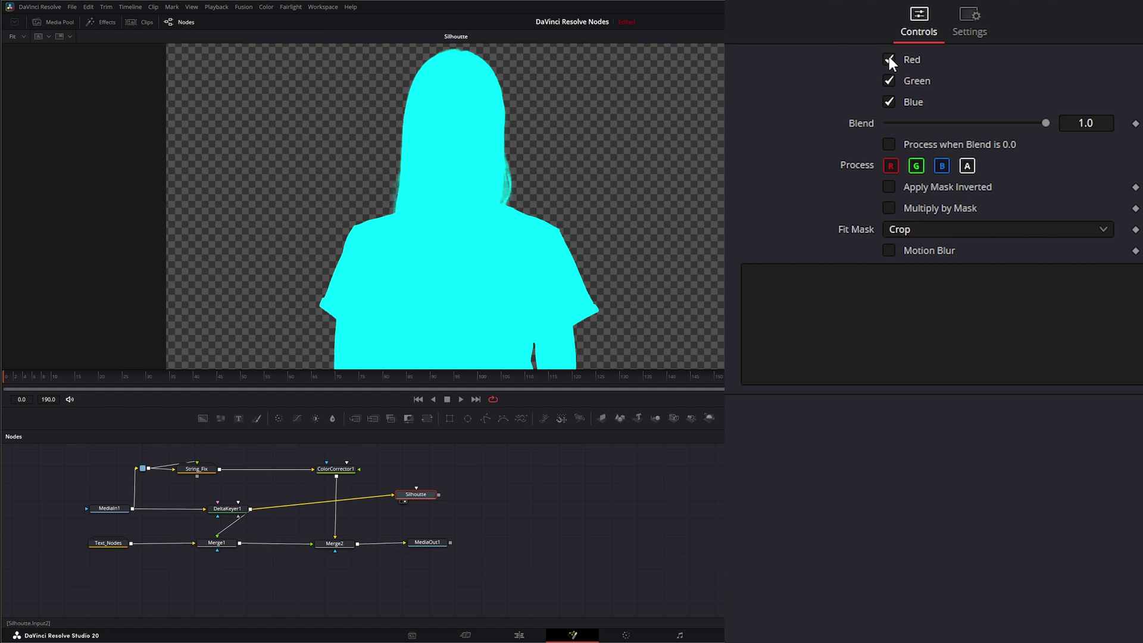
click(889, 59)
click(889, 59)
click(890, 81)
click(890, 102)
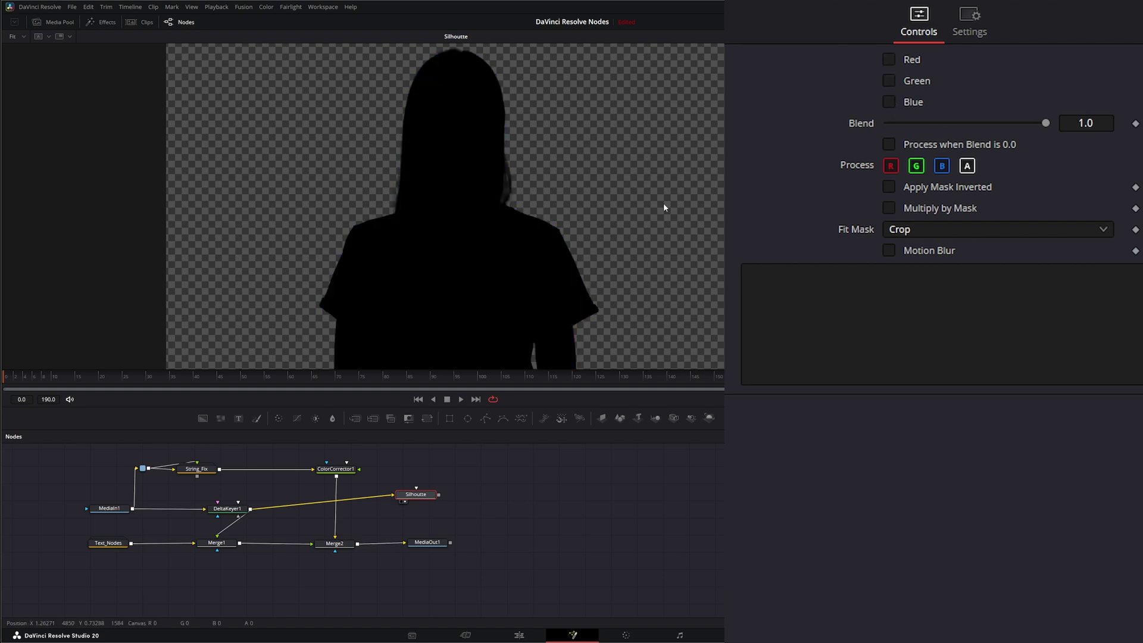
mouse_move(420, 501)
mouse_down()
mouse_move(446, 486)
mouse_move(418, 499)
mouse_up()
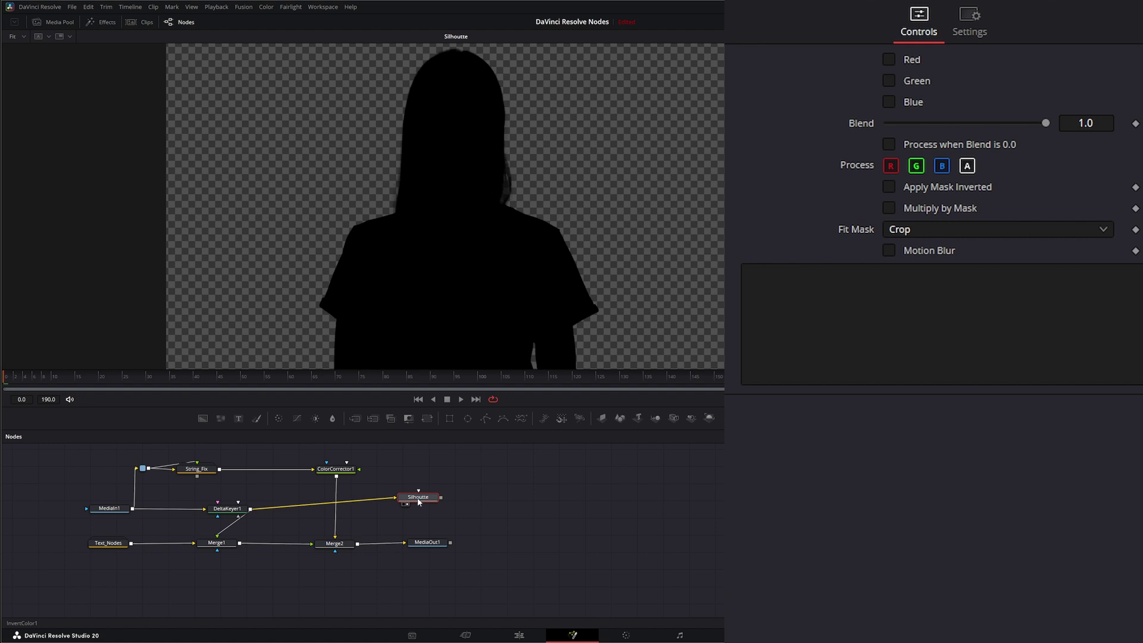
right_click(418, 502)
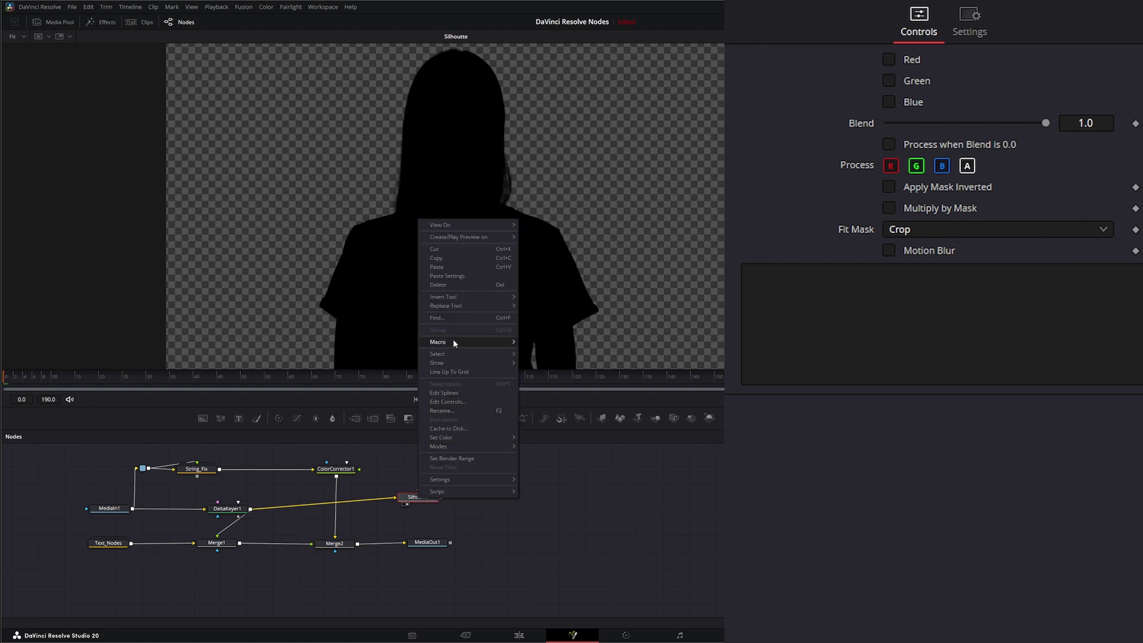
mouse_move(454, 341)
click(552, 358)
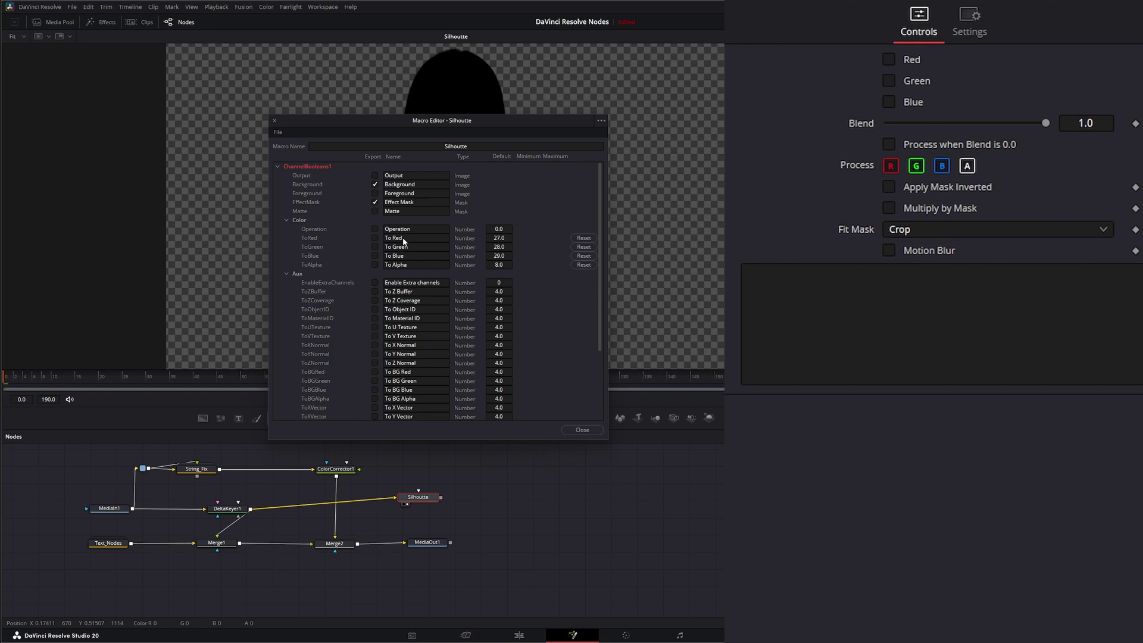
scroll(404, 240, down, 5)
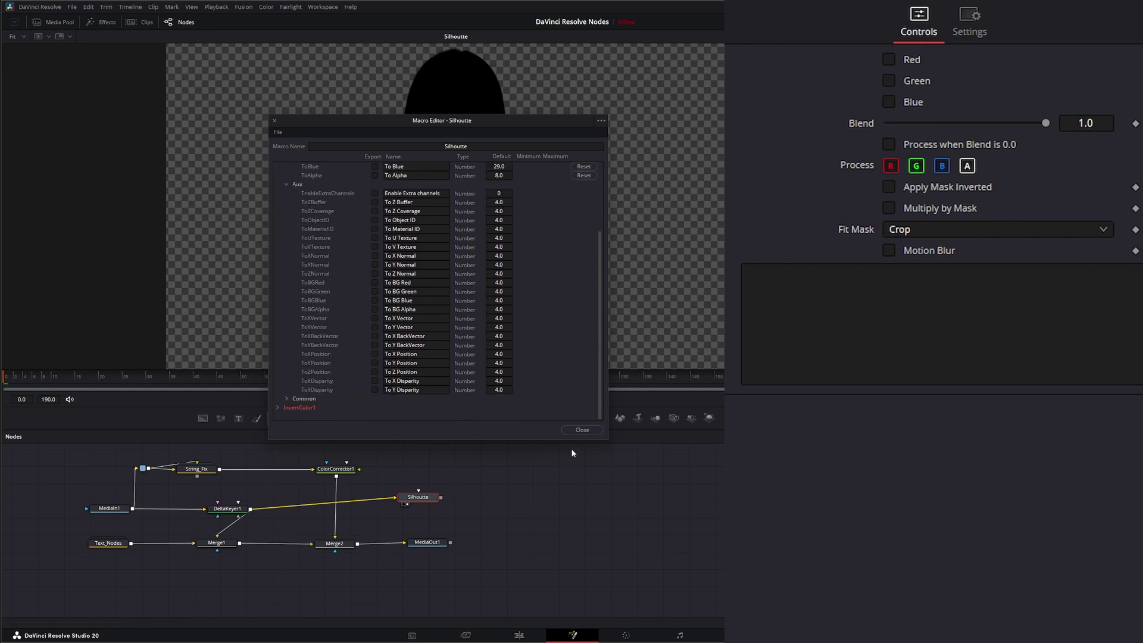
scroll(518, 315, up, 5)
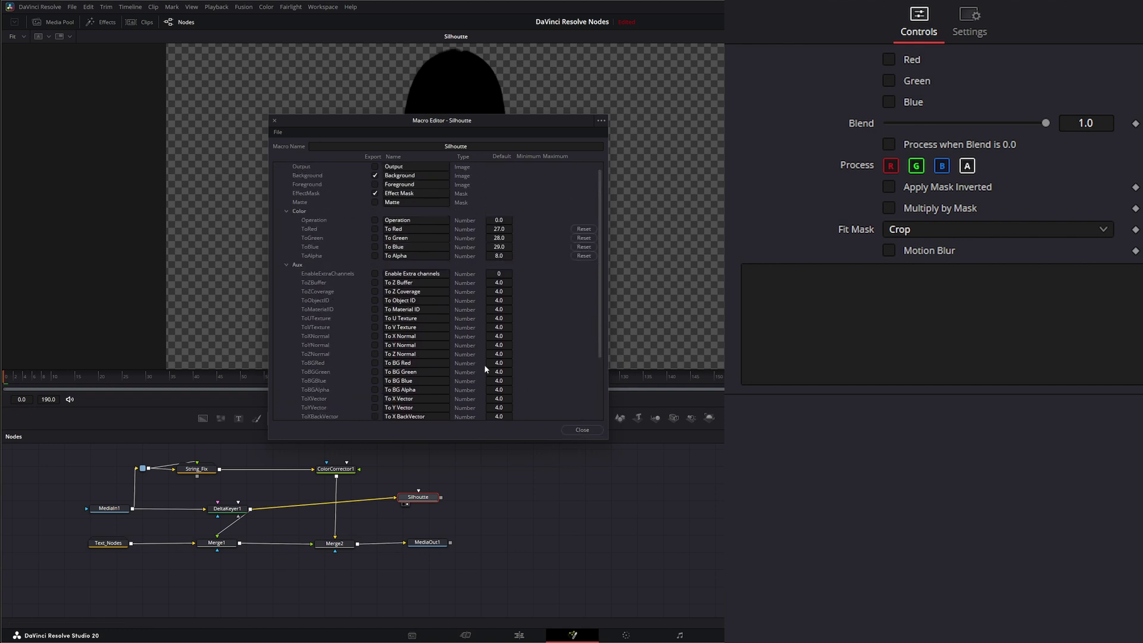
click(586, 431)
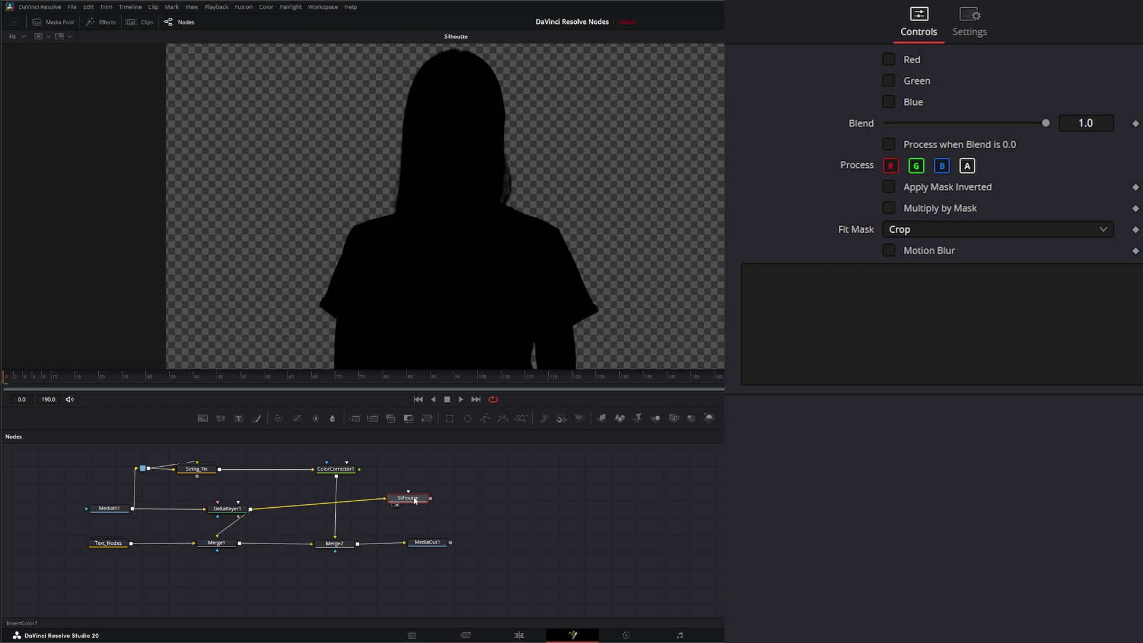
Step: Wire Silhoutte into the Merge1 chain, view MediaOut1, and play the black-silhouette composite
drag(425, 500, 219, 540)
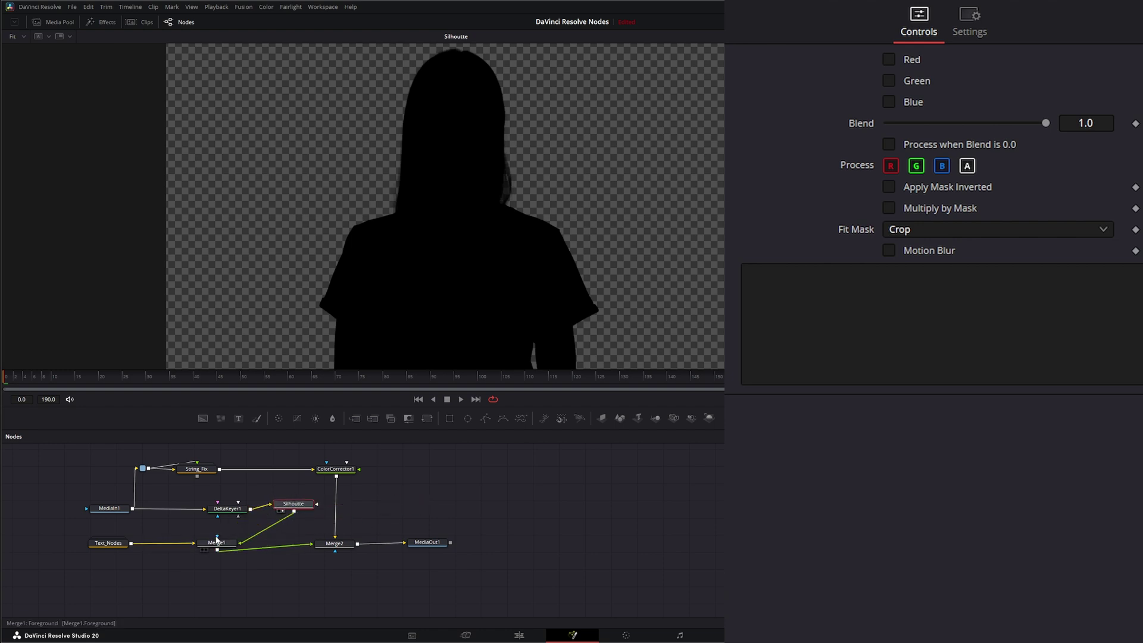
drag(427, 542, 400, 159)
drag(293, 504, 419, 494)
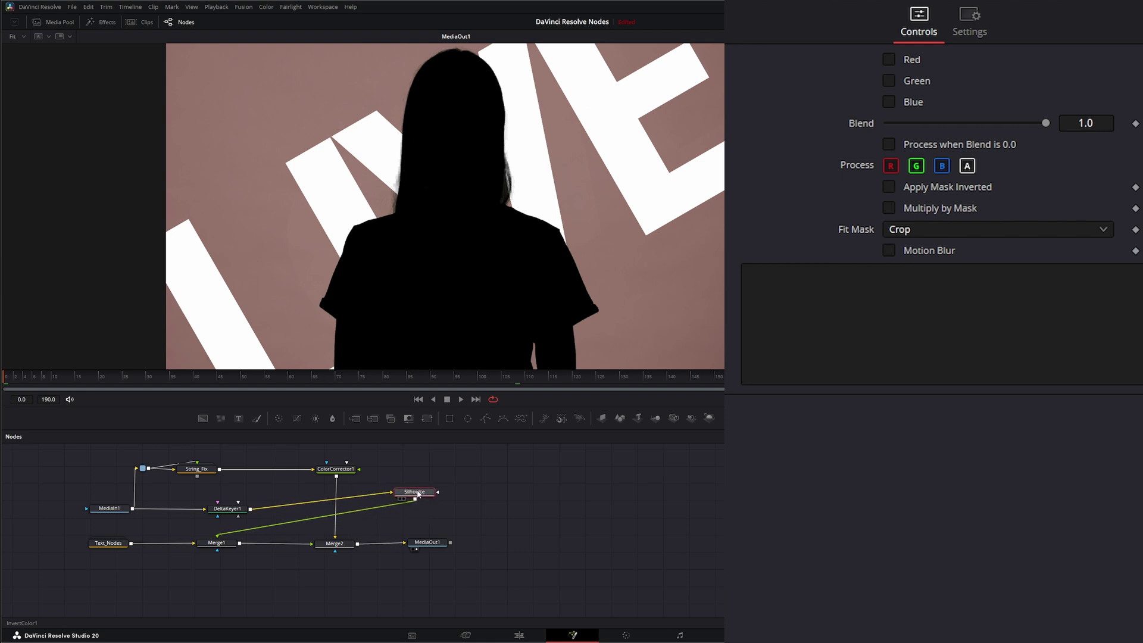
key(space)
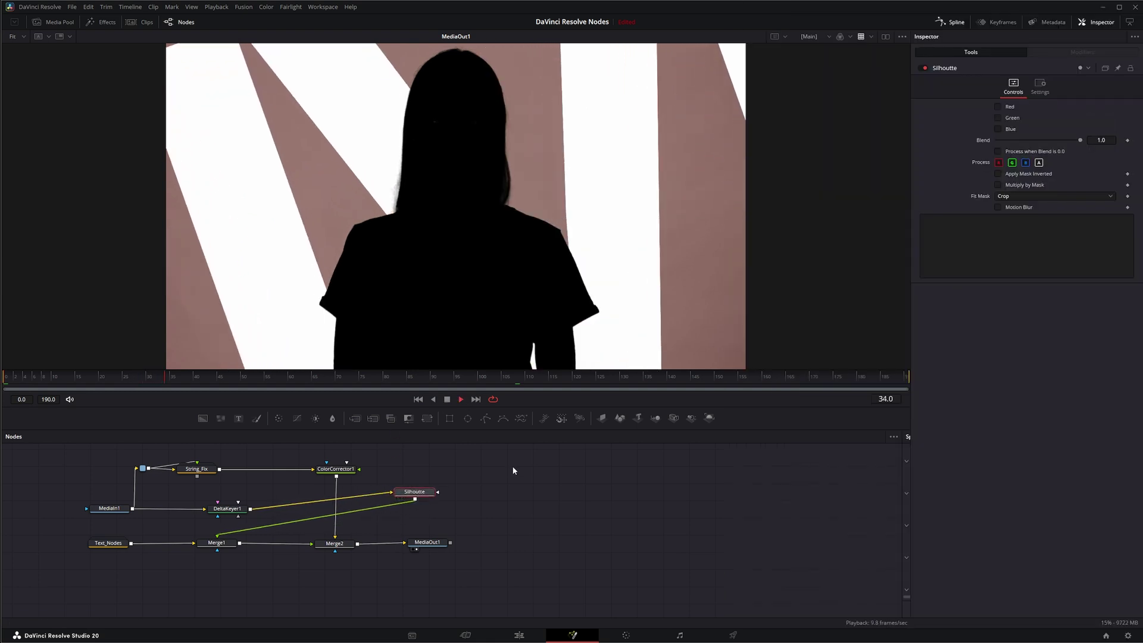